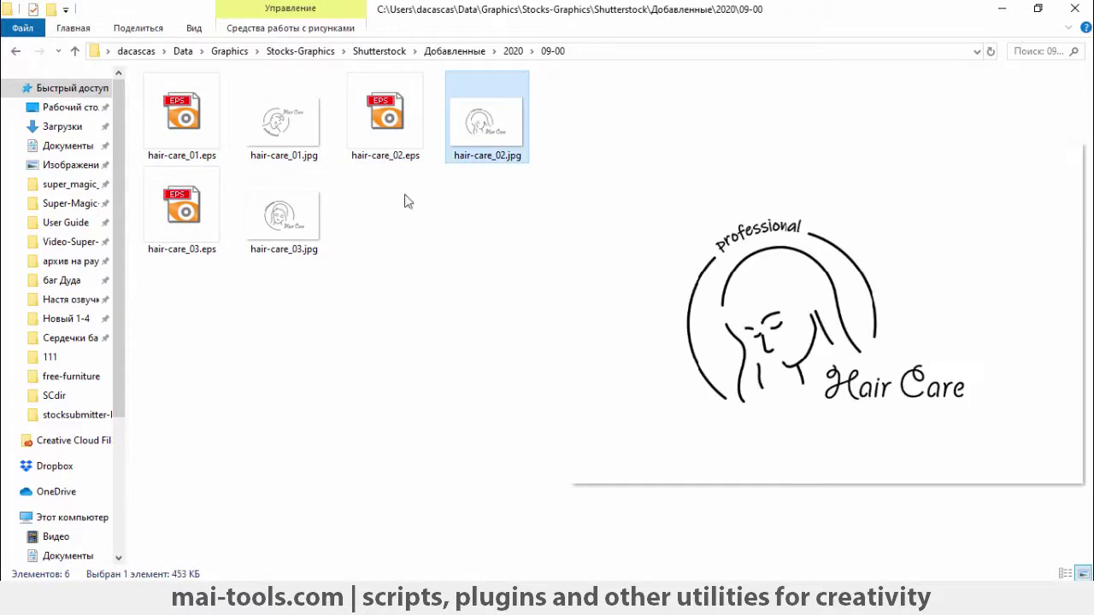
Step: Preview the hair-care_03.jpg and hair-care_02.jpg images in the 09-00 folder
left_click(293, 221)
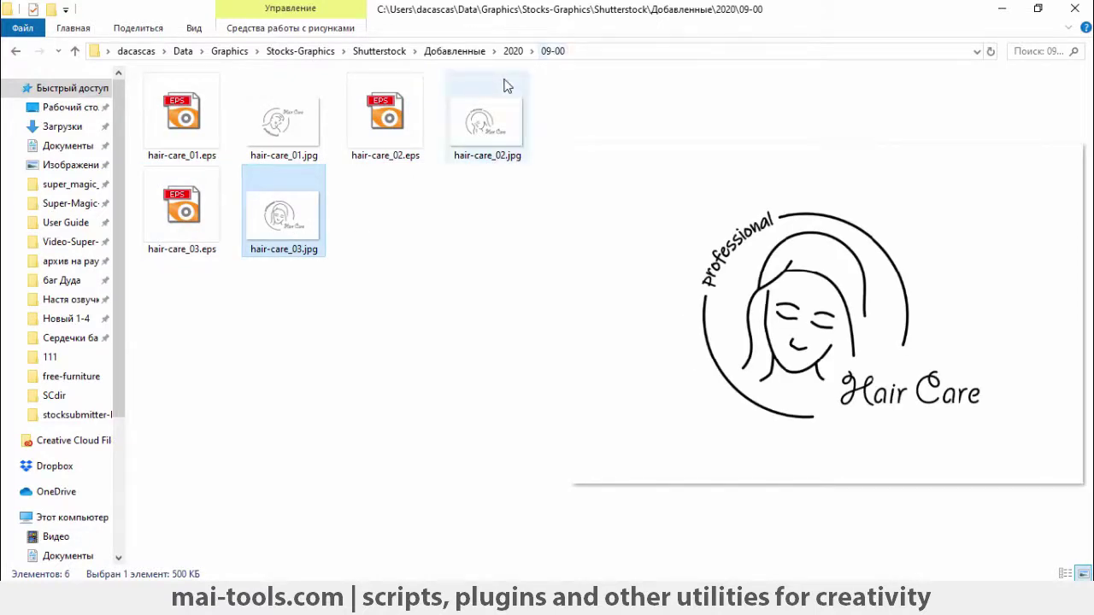
left_click(490, 120)
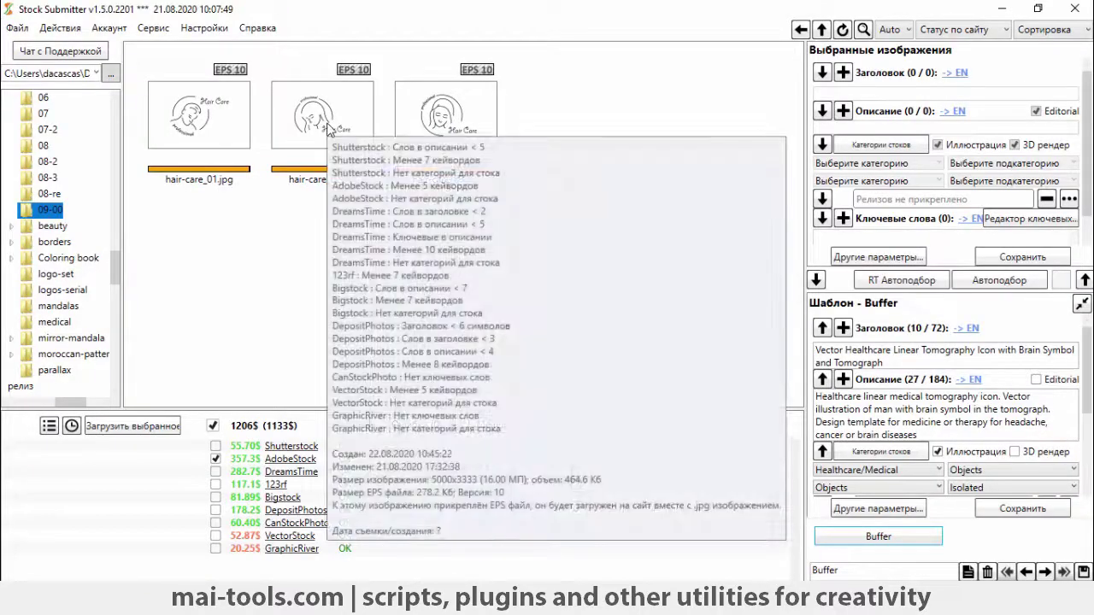
Step: Start automatic keyword selection for hair-care_02.jpg in Stock Submitter, searching 100 vector images for "shampoo logo"
left_click(329, 126)
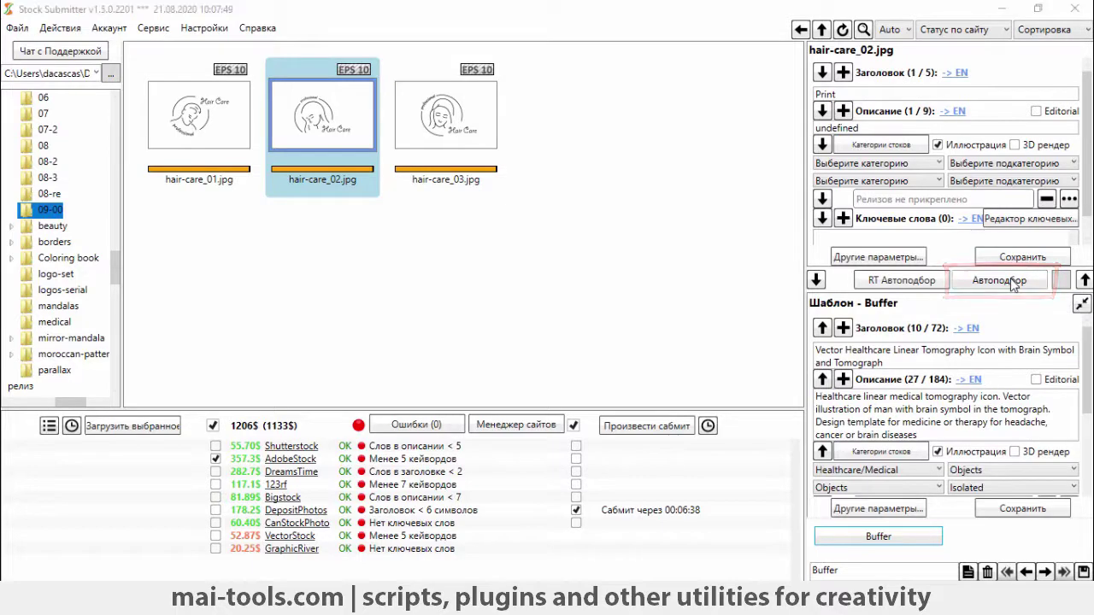
left_click(1012, 285)
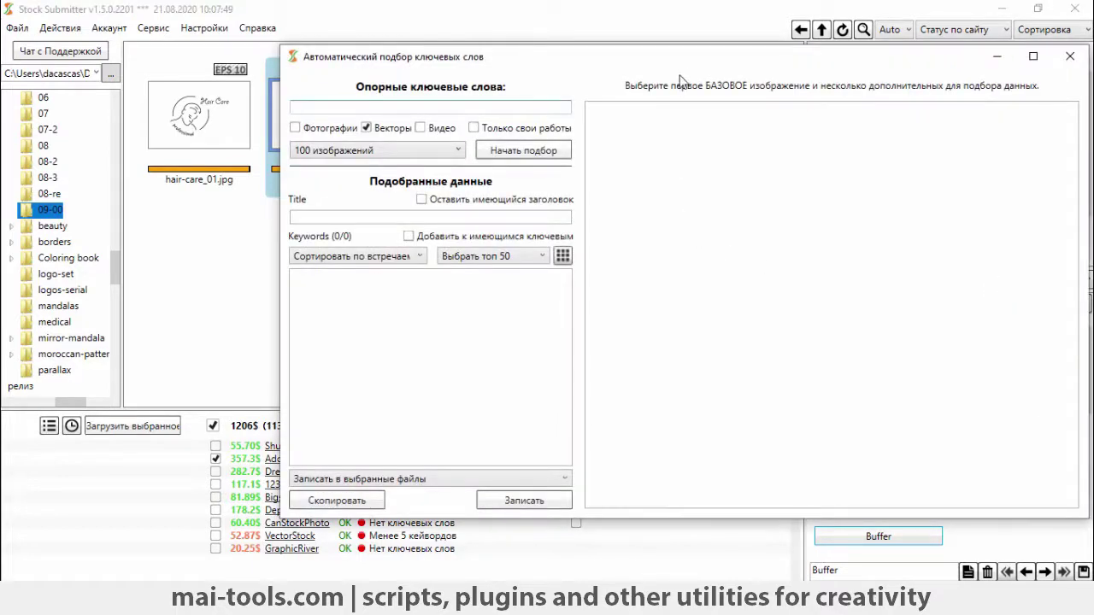
left_click_drag(686, 67, 624, 66)
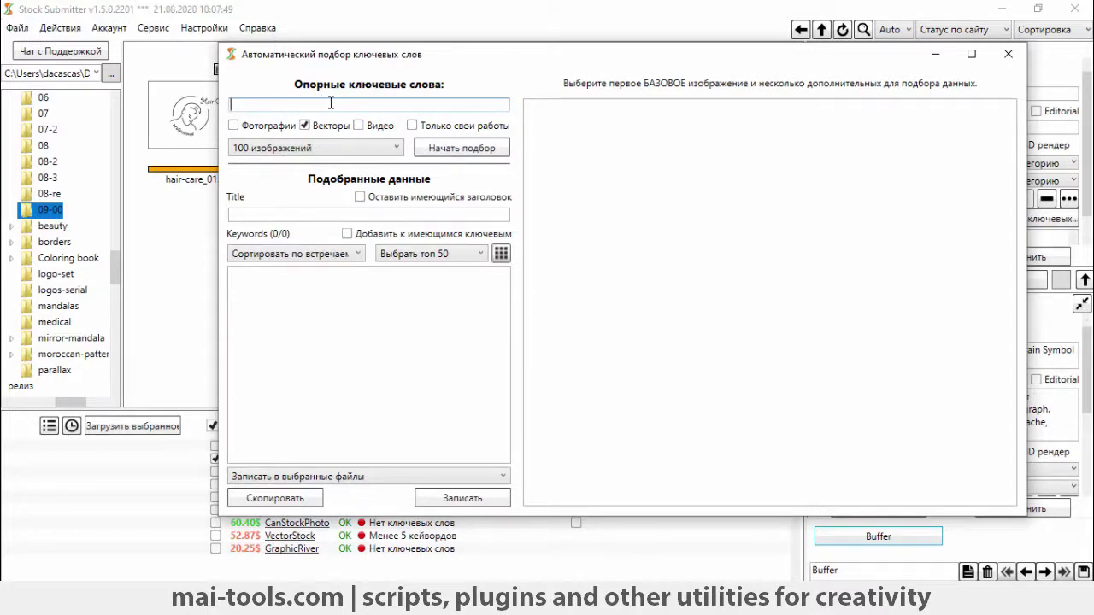
type("shampoo logo")
left_click(466, 149)
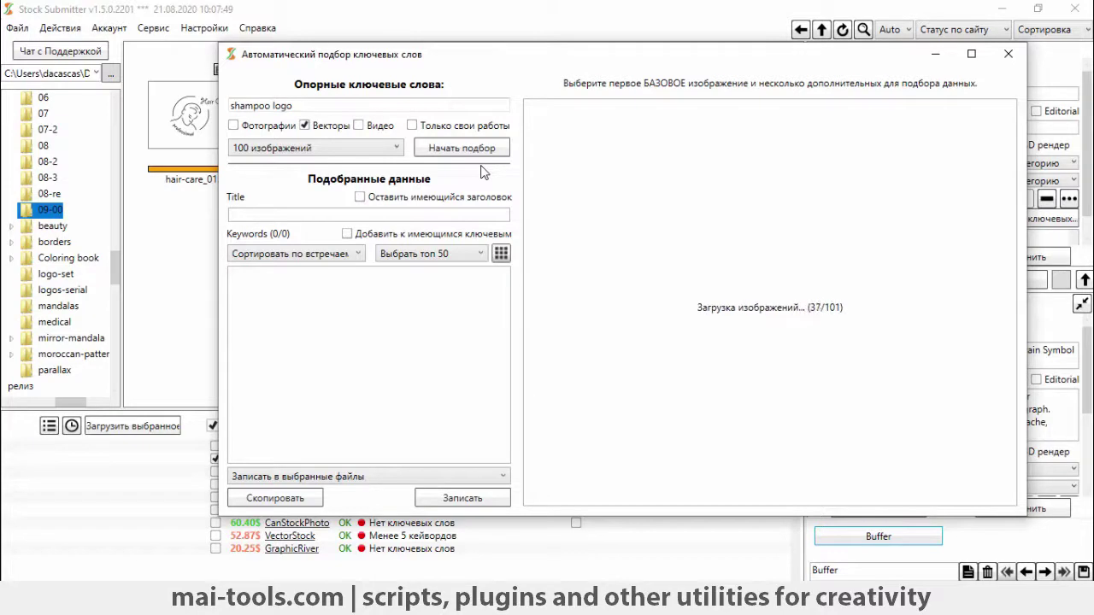
left_click_drag(535, 63, 506, 46)
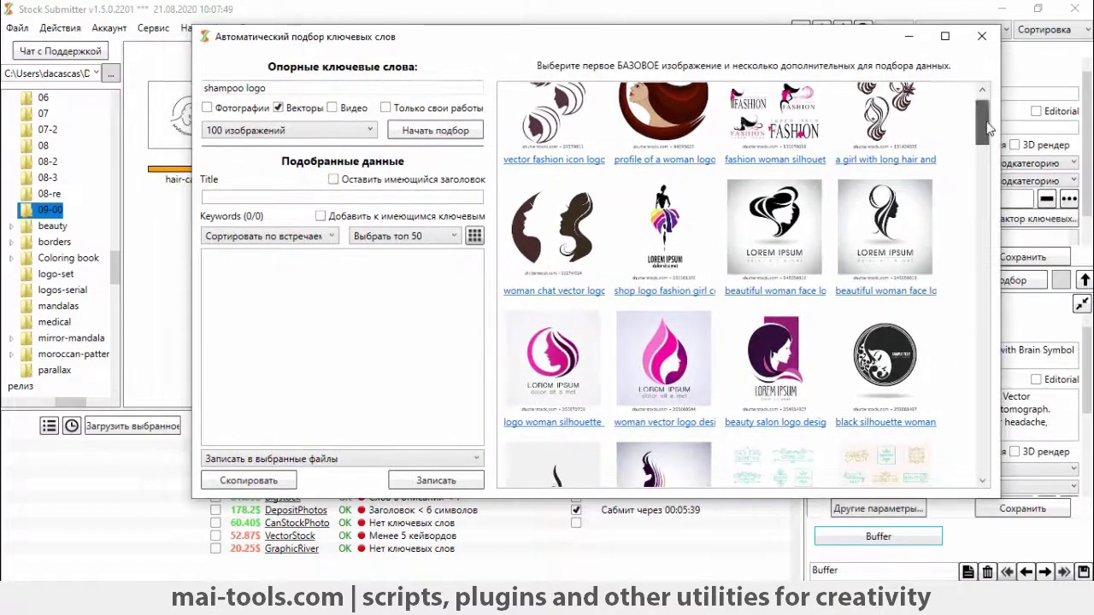
Step: Choose the Beauty Lady Hair woman silhouette logo as the base image and add the three-head vector fashion icon logo
scroll(788, 376, "down", 5)
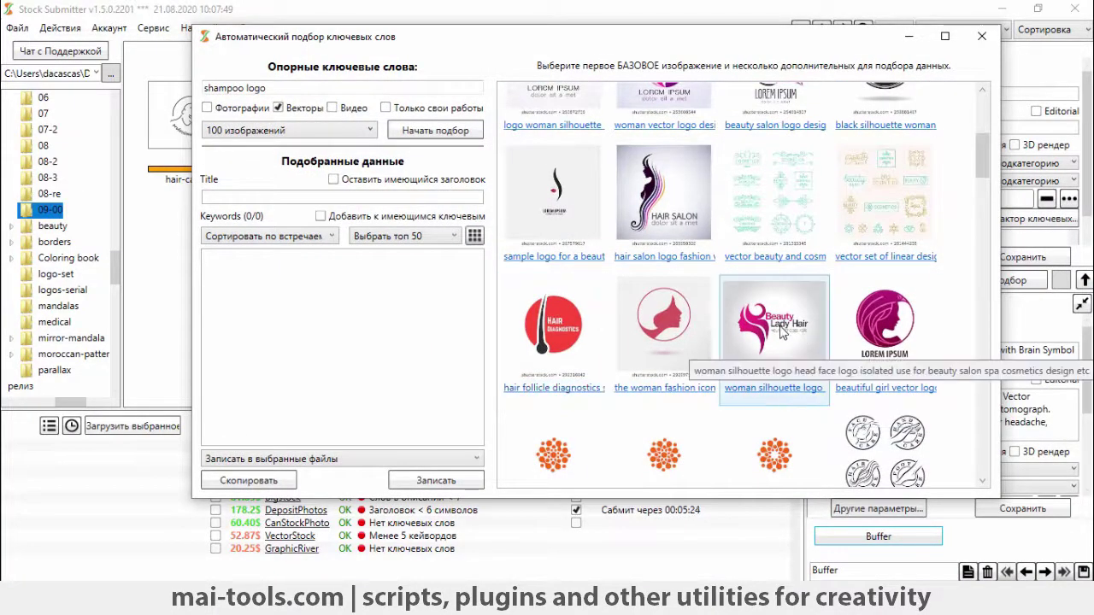
left_click(778, 329)
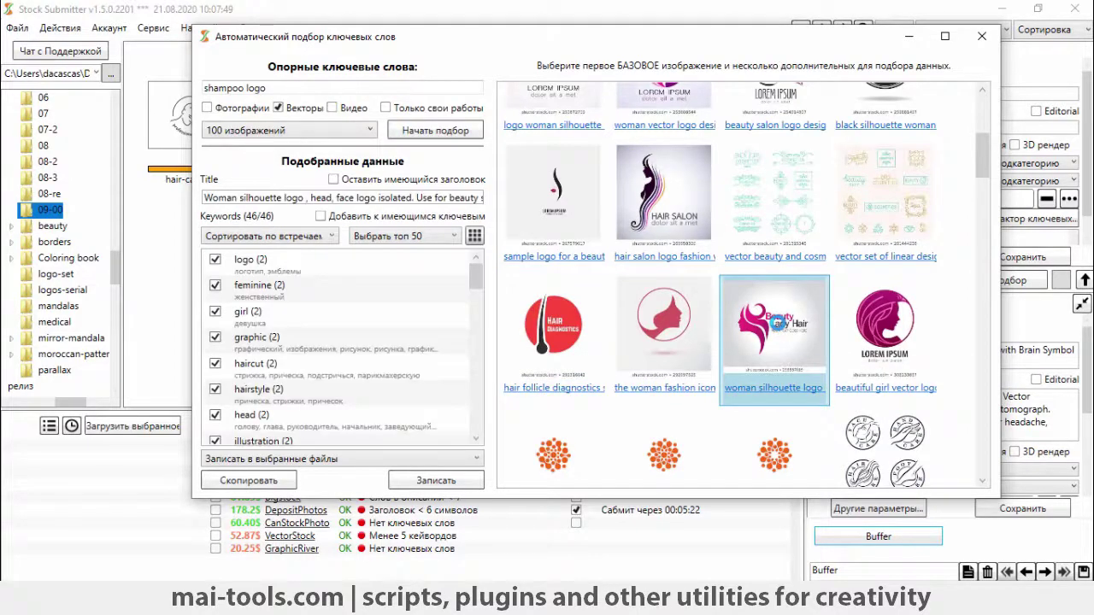
left_click_drag(987, 166, 985, 115)
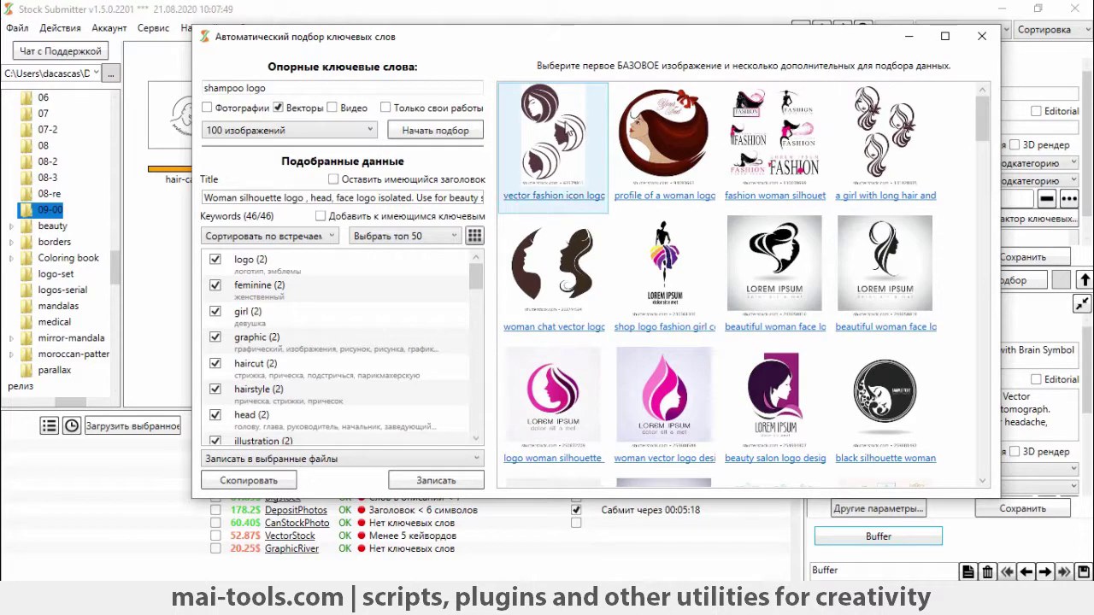
left_click(565, 128)
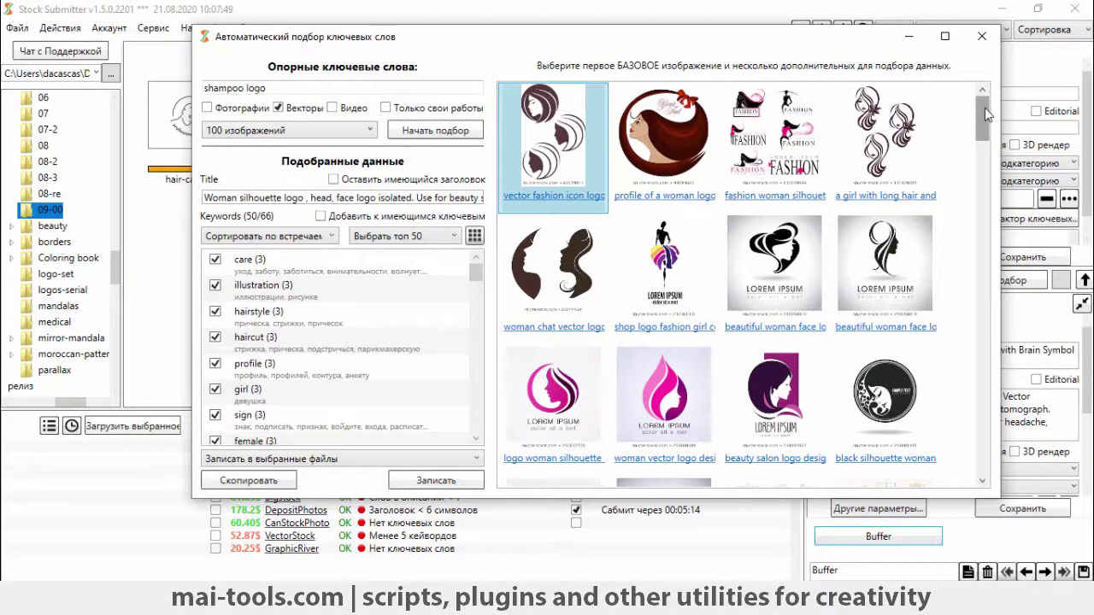
Step: Add three more similar images from further down the results, ending with the gold line-art Beauty logo with long hair
left_click_drag(984, 108, 982, 257)
left_click(921, 248)
left_click(654, 241)
left_click_drag(983, 253, 1004, 284)
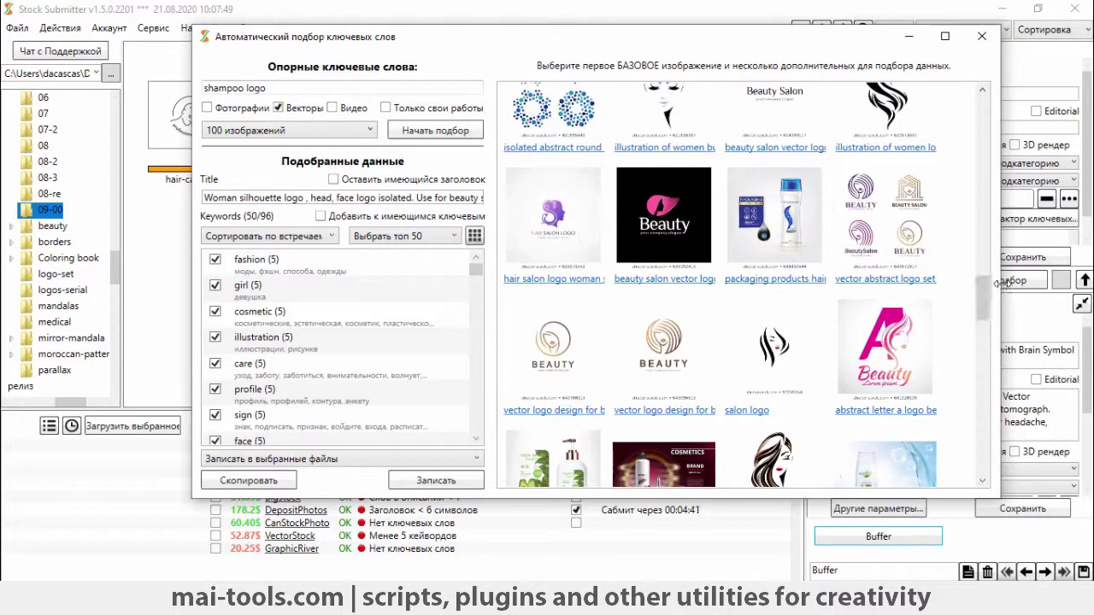
left_click(694, 326)
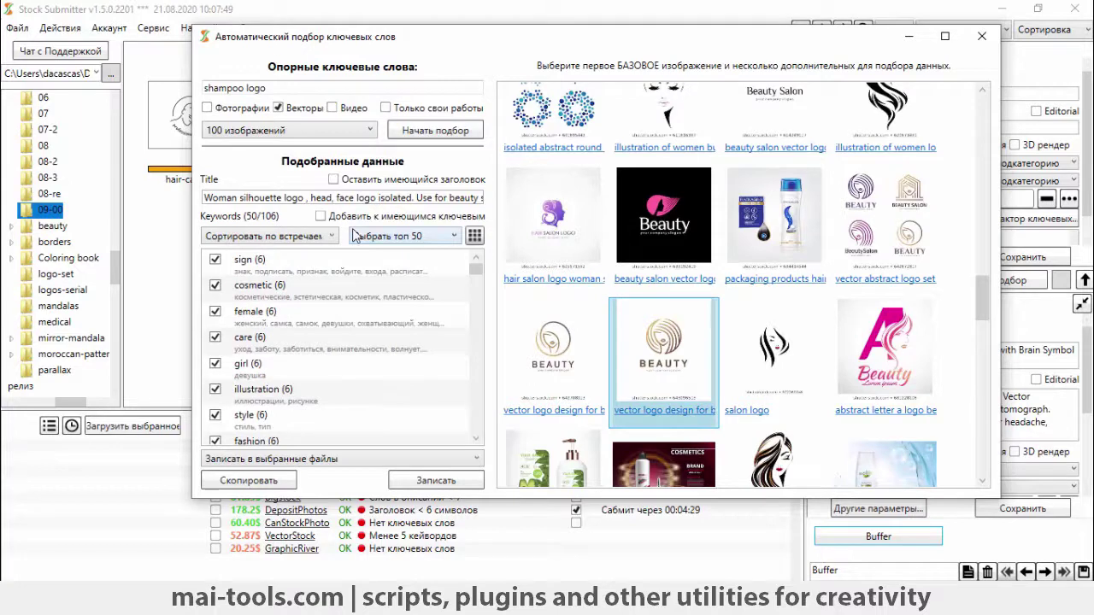
Step: Read through the full suggested title taken from the base image
left_click_drag(249, 197, 502, 210)
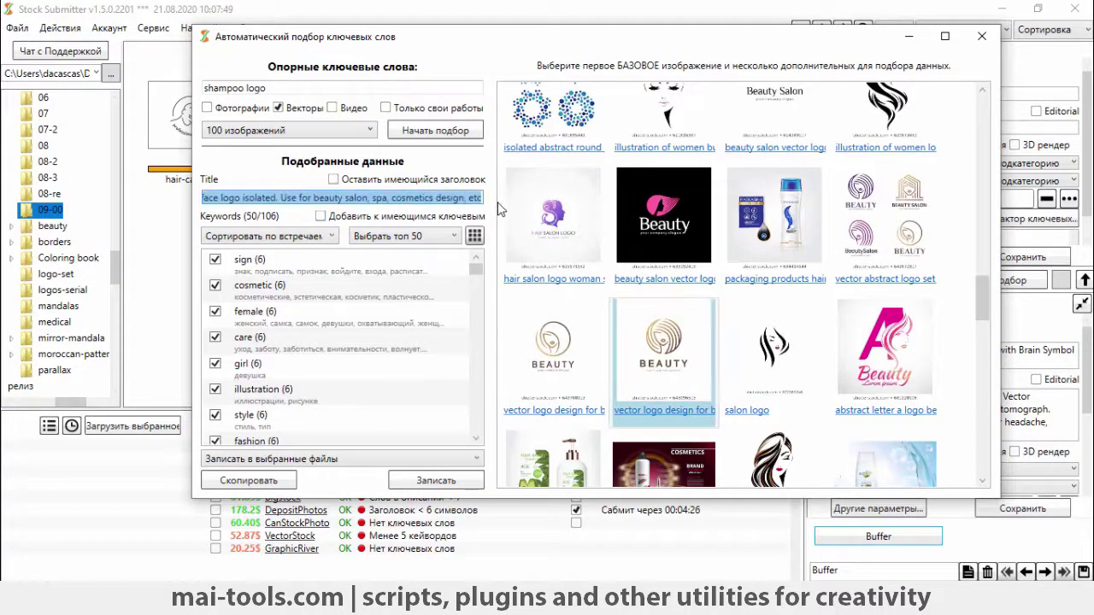
left_click(434, 199)
left_click_drag(255, 200, 128, 205)
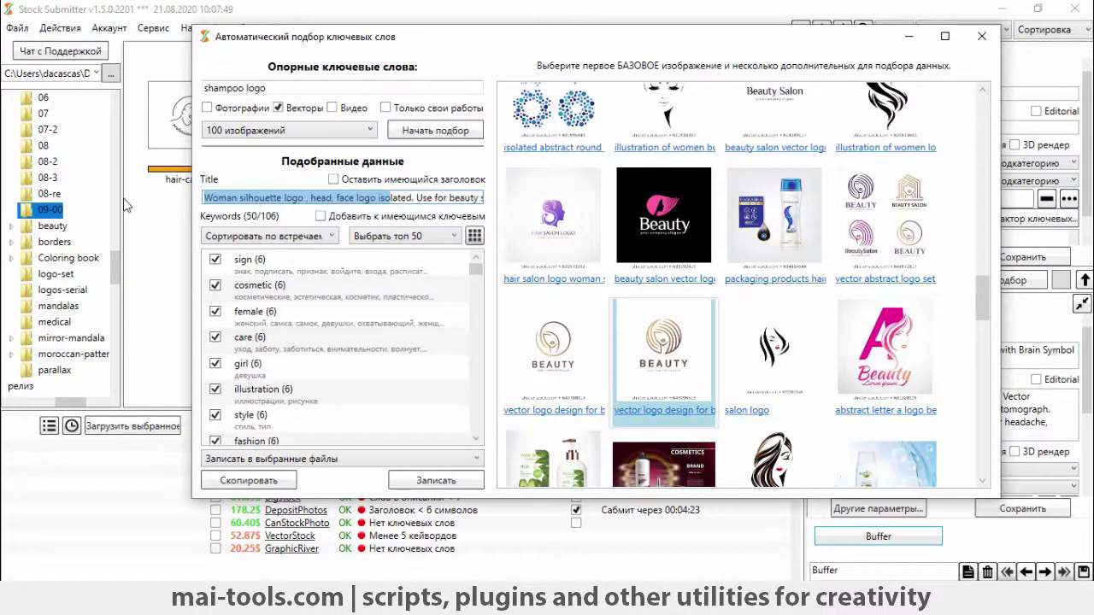
left_click(229, 200)
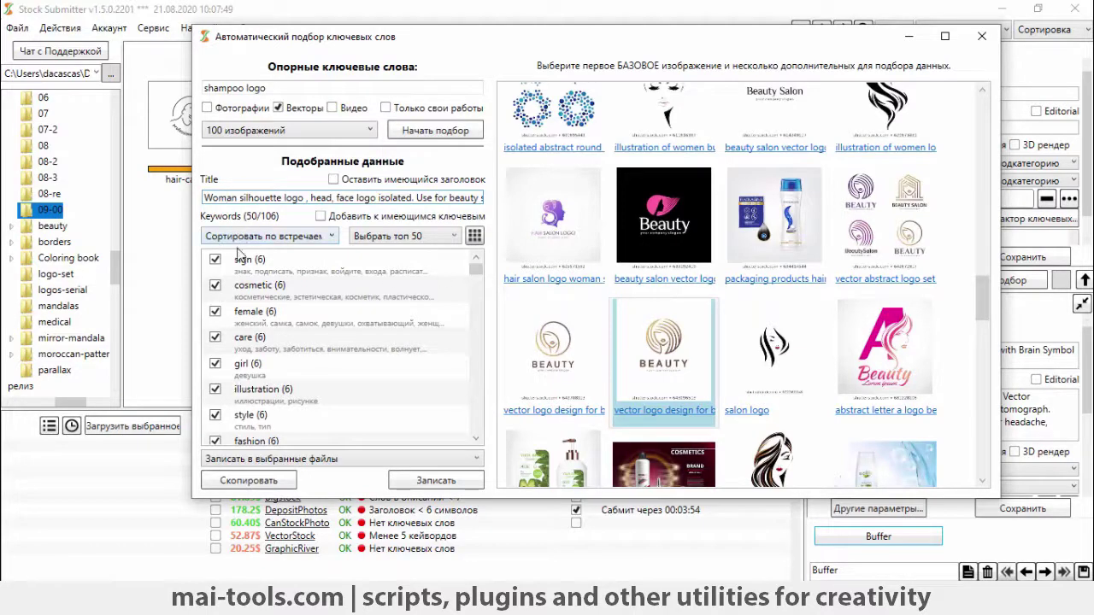
Step: Exclude the unsuitable keywords concept, silhouette and elegance from the suggested keyword list
scroll(220, 368, "down", 3)
scroll(220, 367, "down", 3)
left_click(217, 340)
scroll(221, 340, "down", 3)
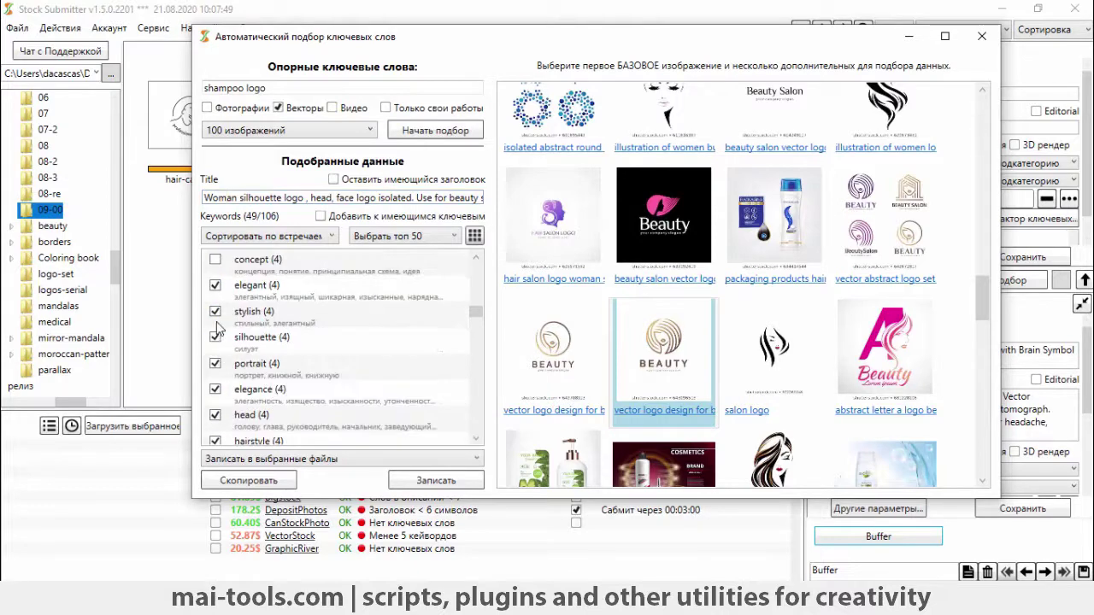
left_click(216, 338)
scroll(221, 354, "down", 3)
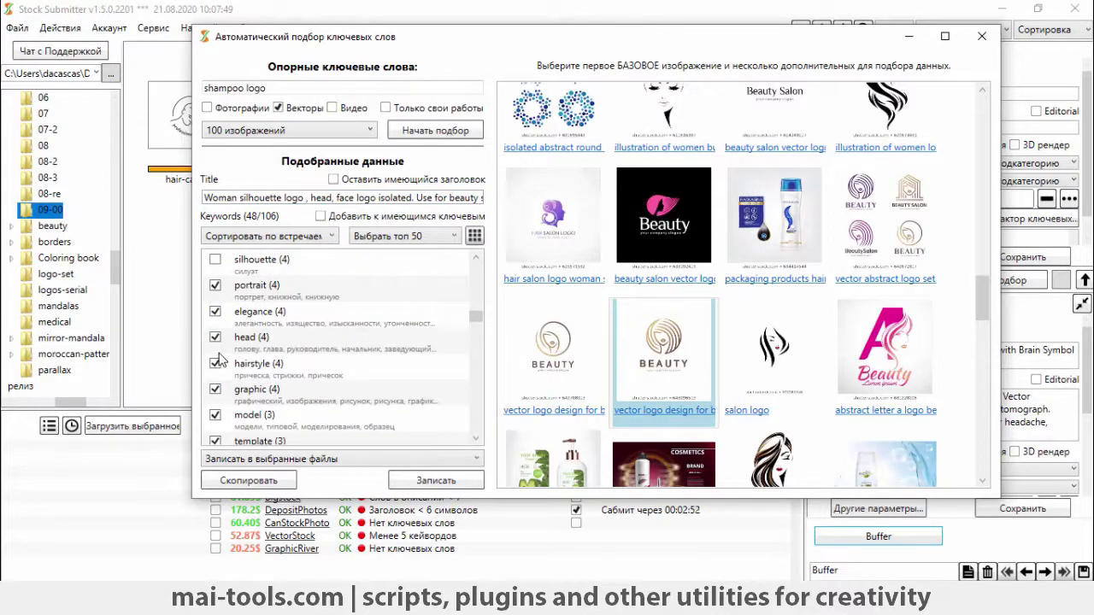
scroll(217, 321, "down", 3)
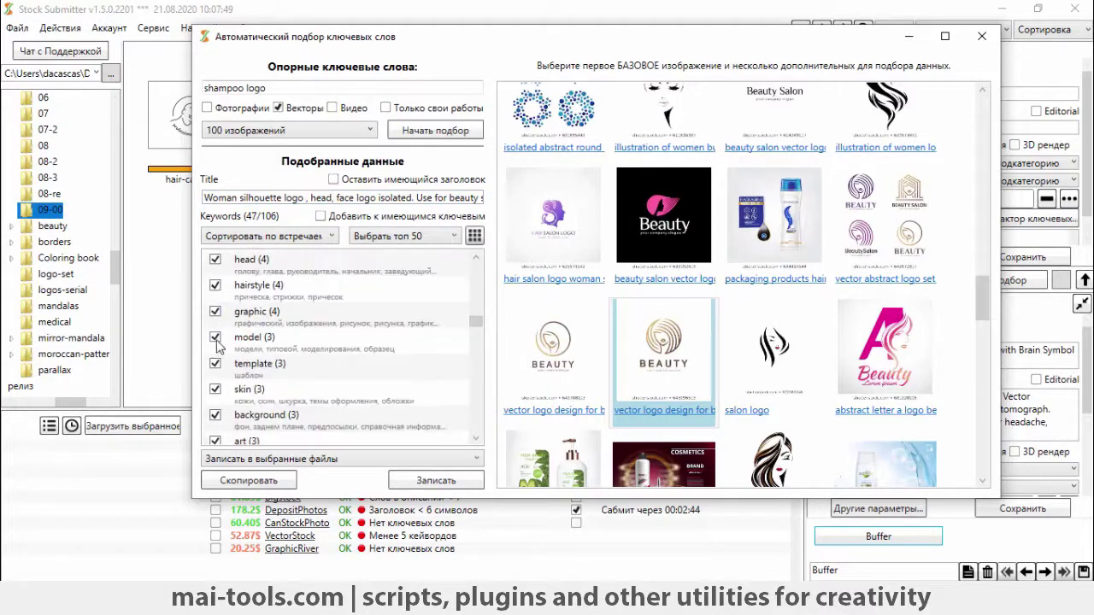
scroll(217, 363, "down", 3)
scroll(219, 367, "down", 3)
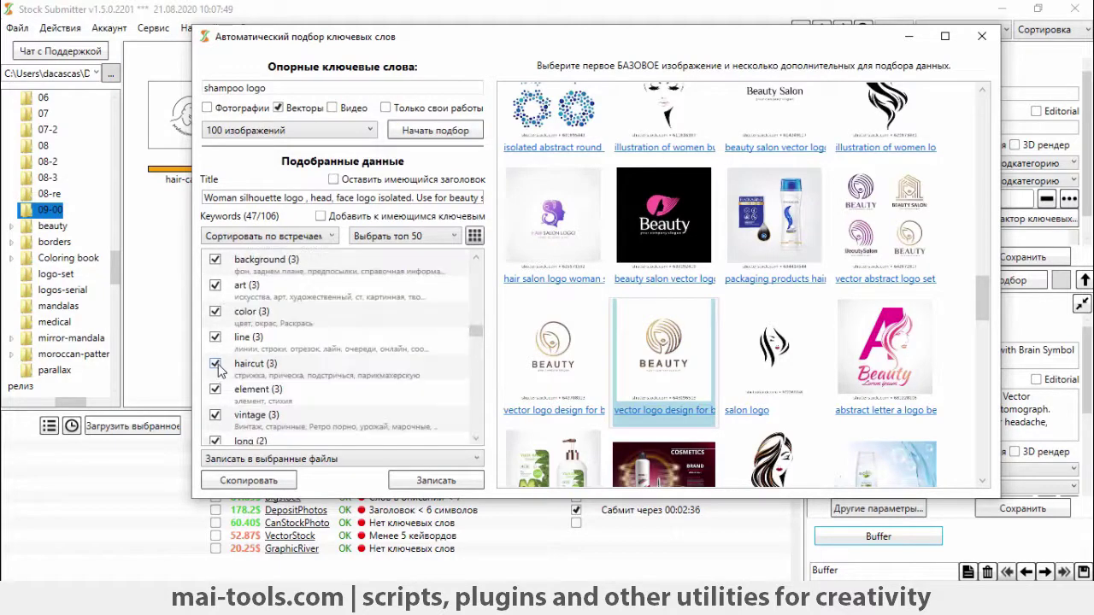
Step: Exclude the keywords color, element, vintage and long from the suggested keyword list
left_click(215, 313)
scroll(217, 343, "down", 3)
left_click(216, 338)
left_click(216, 313)
left_click(215, 364)
Step: Include more fitting keywords from lower in the list, such as beauty salon, and write the collected data to hair-care_02.jpg
scroll(216, 367, "down", 3)
left_click(216, 389)
scroll(219, 381, "down", 3)
scroll(219, 380, "down", 3)
left_click(216, 391)
scroll(219, 400, "down", 3)
scroll(220, 400, "down", 3)
scroll(219, 400, "down", 3)
scroll(220, 398, "down", 3)
scroll(218, 389, "down", 3)
scroll(216, 359, "down", 3)
scroll(216, 354, "down", 3)
scroll(217, 380, "down", 3)
scroll(218, 402, "down", 3)
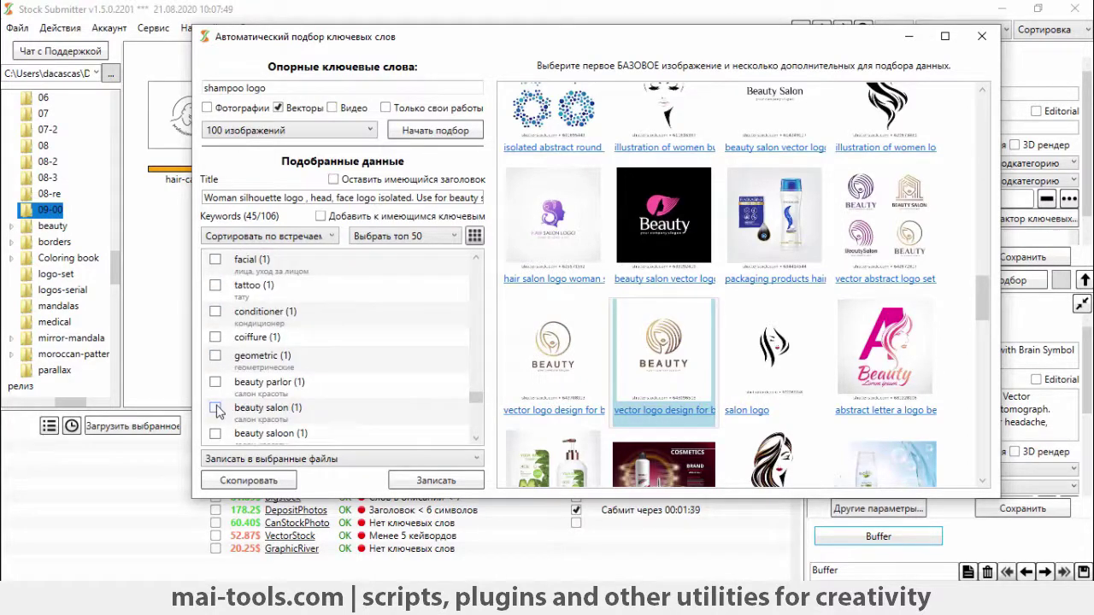
left_click(216, 409)
scroll(218, 412, "down", 10)
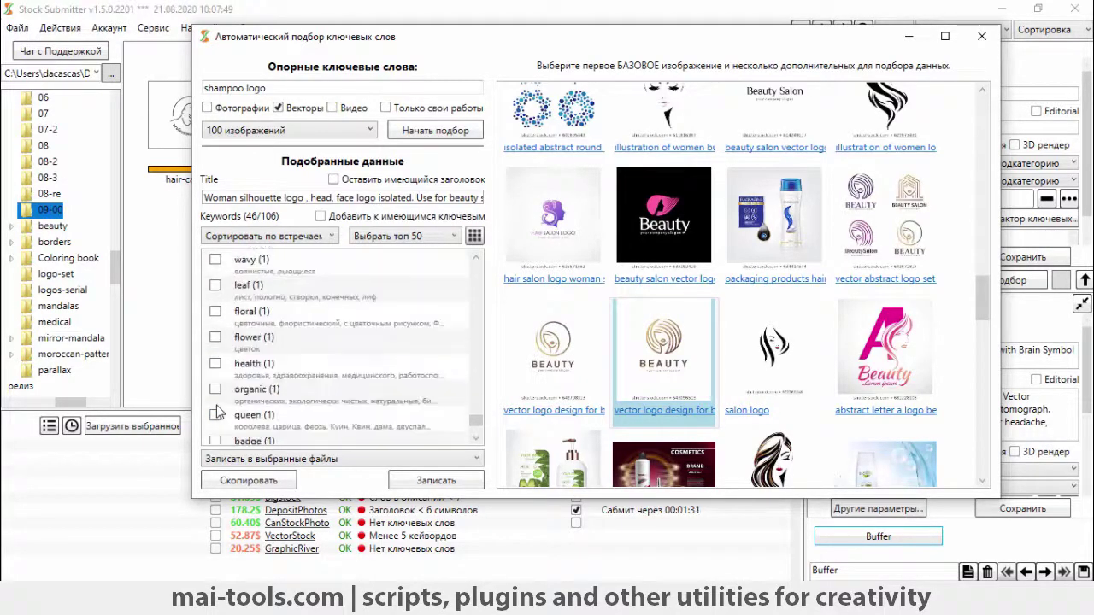
left_click(439, 481)
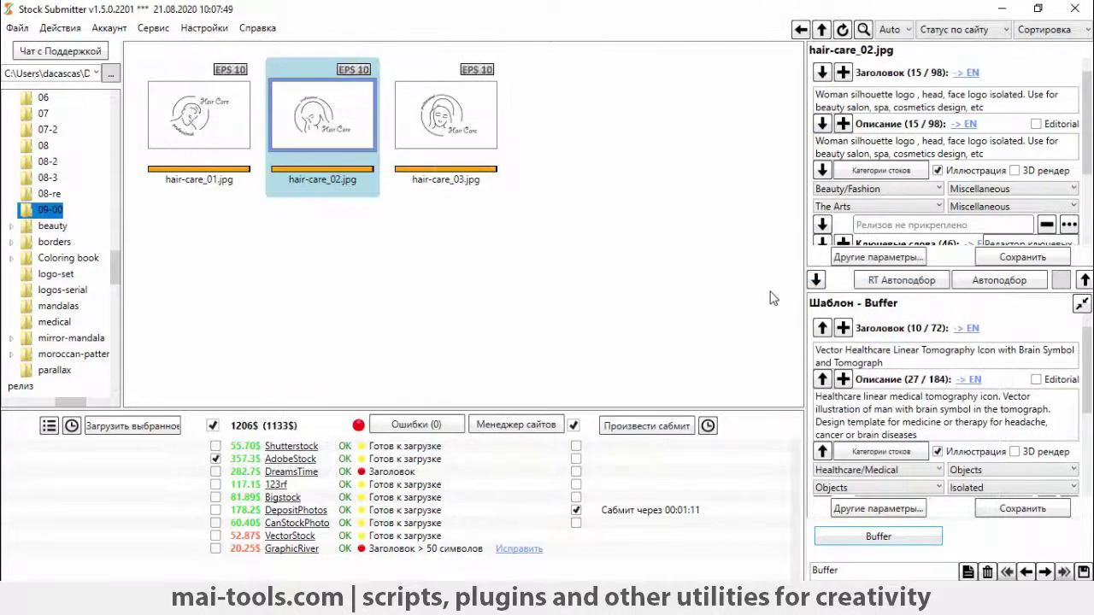
Step: Check the written keywords of hair-care_02.jpg and add the keyword "linear" in the keyword editor
scroll(889, 173, "down", 3)
triple_click(888, 172)
left_click(828, 171)
triple_click(818, 158)
left_click(1030, 143)
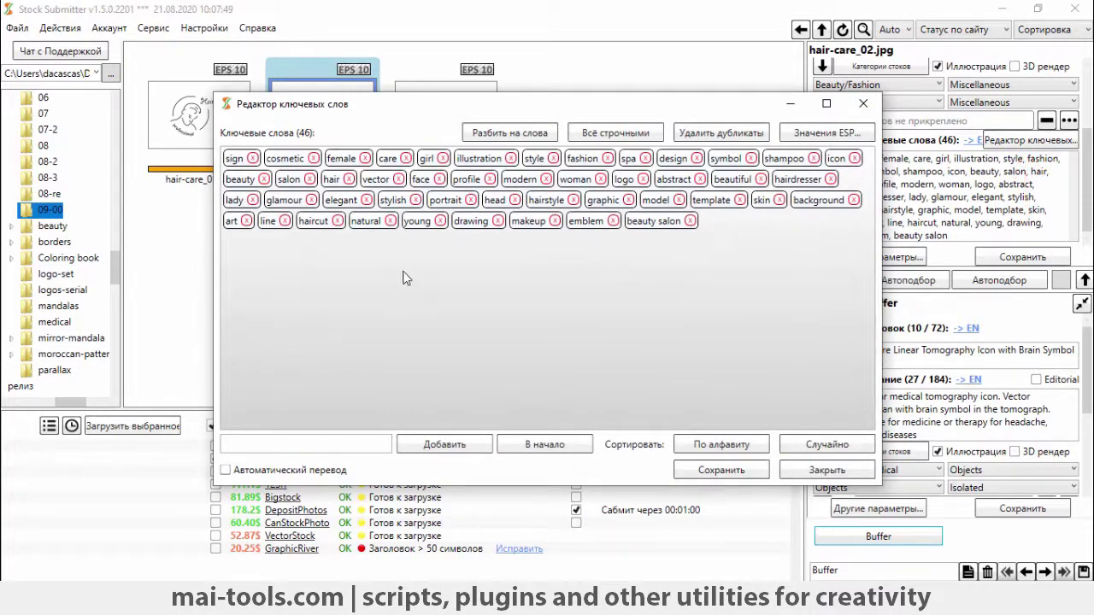
type("linear")
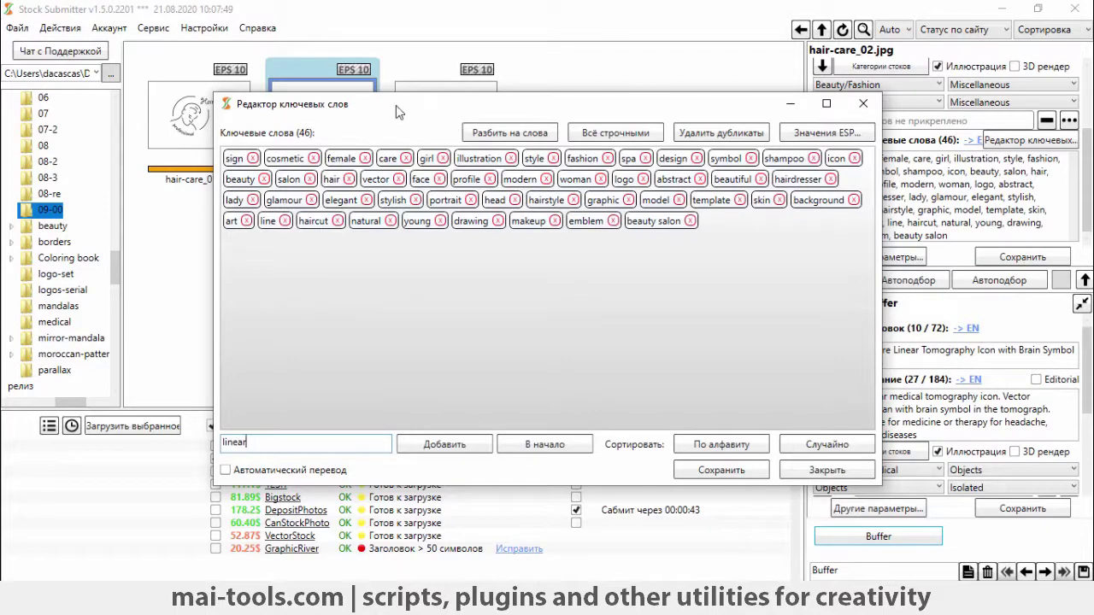
mouse_move(395, 105)
left_mouse_down()
mouse_move(408, 195)
mouse_move(407, 106)
left_mouse_up()
type("r")
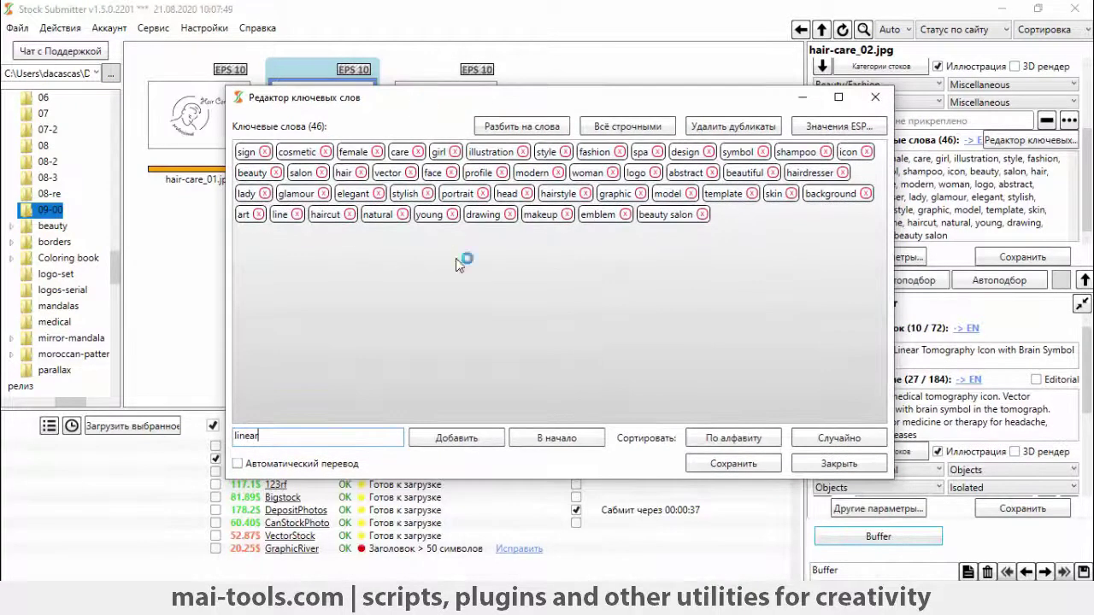
left_click(451, 438)
Step: Add the keywords "monochrome", "black", "white" and "isolated" to the image's keyword list
left_click(341, 438)
type("monochrome")
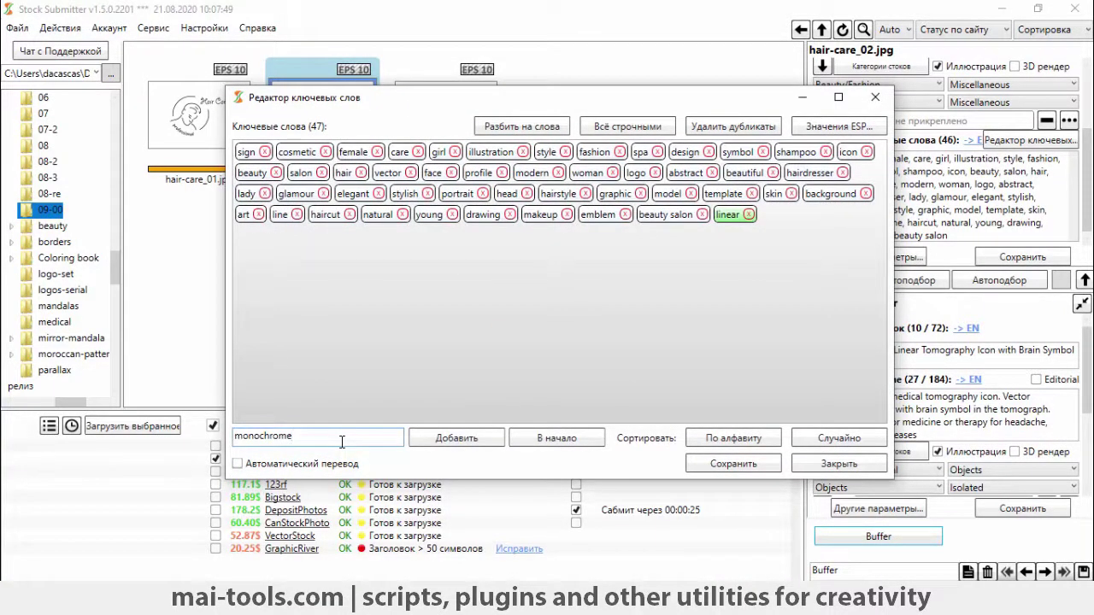
key("Return")
type("black")
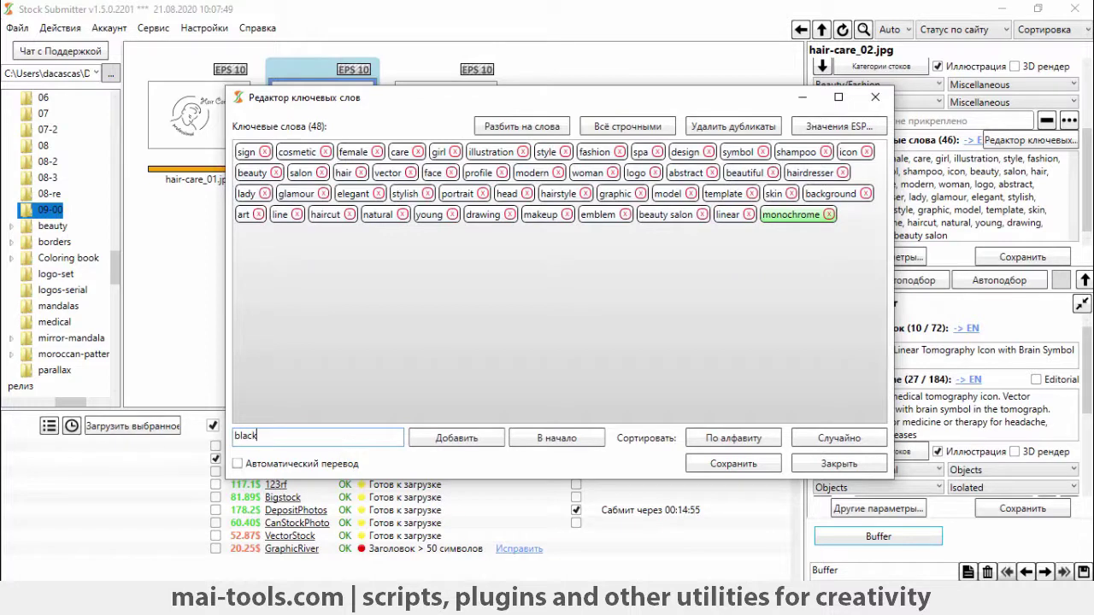
key("Return")
type("white")
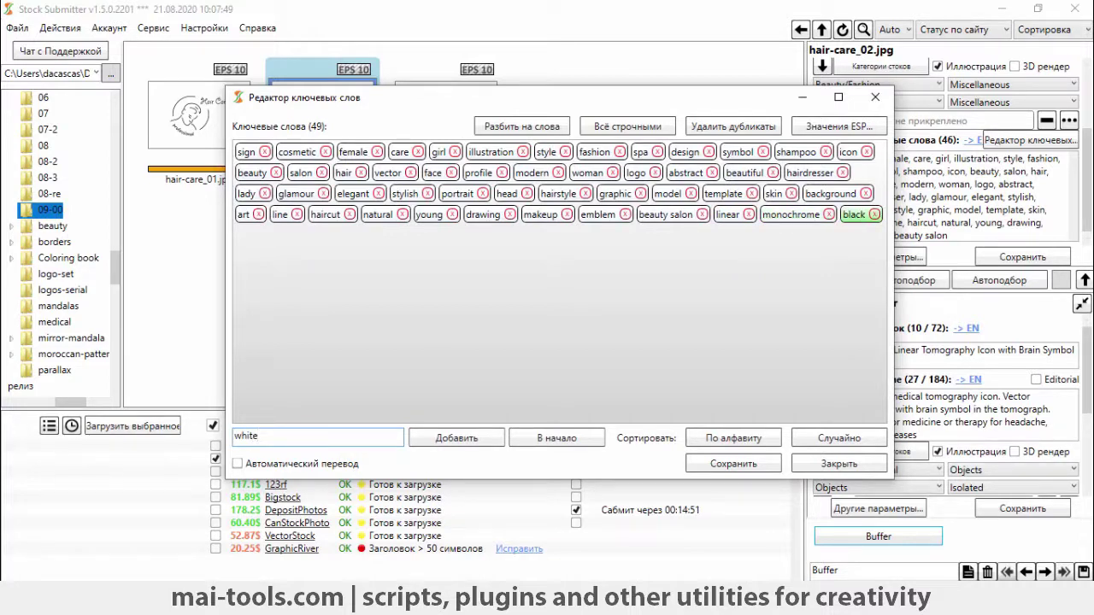
key("Return")
type("isolated")
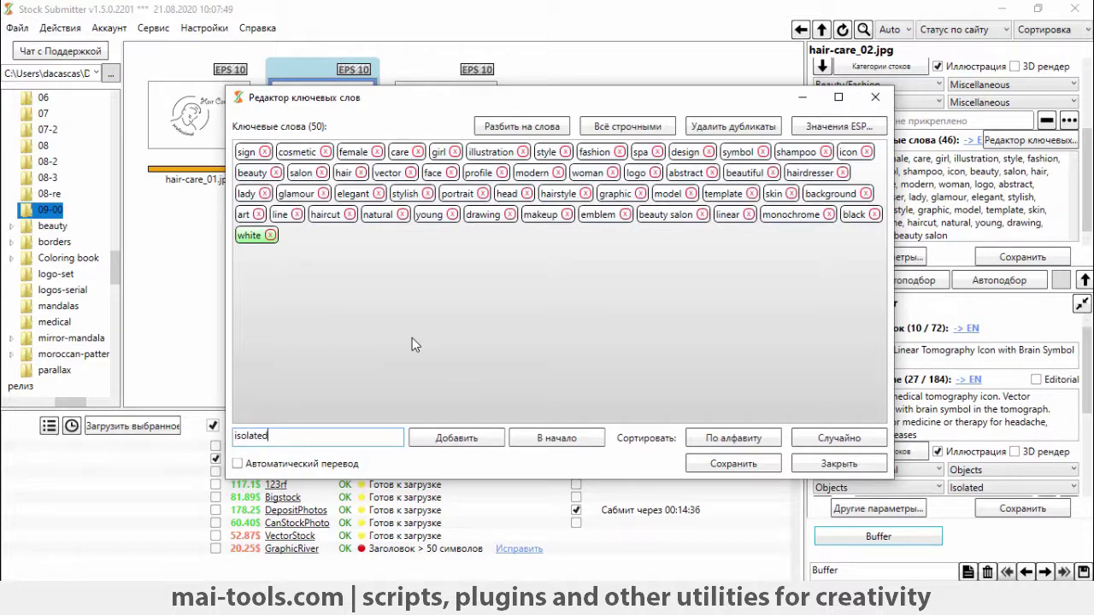
key("Return")
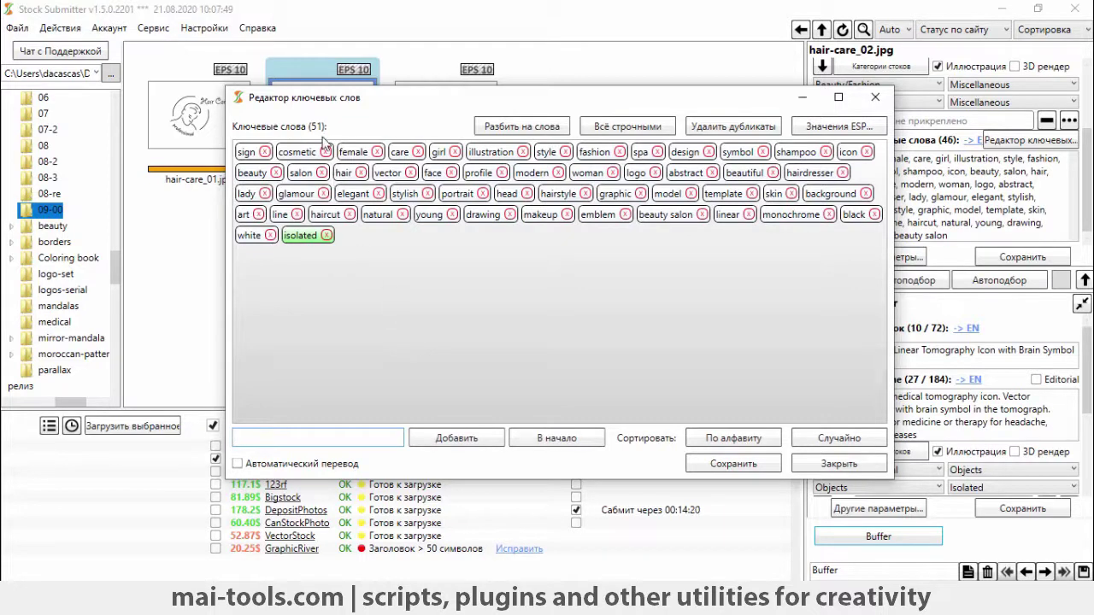
Step: Remove the keyword graphic from the list and save the edited keywords
left_click(640, 194)
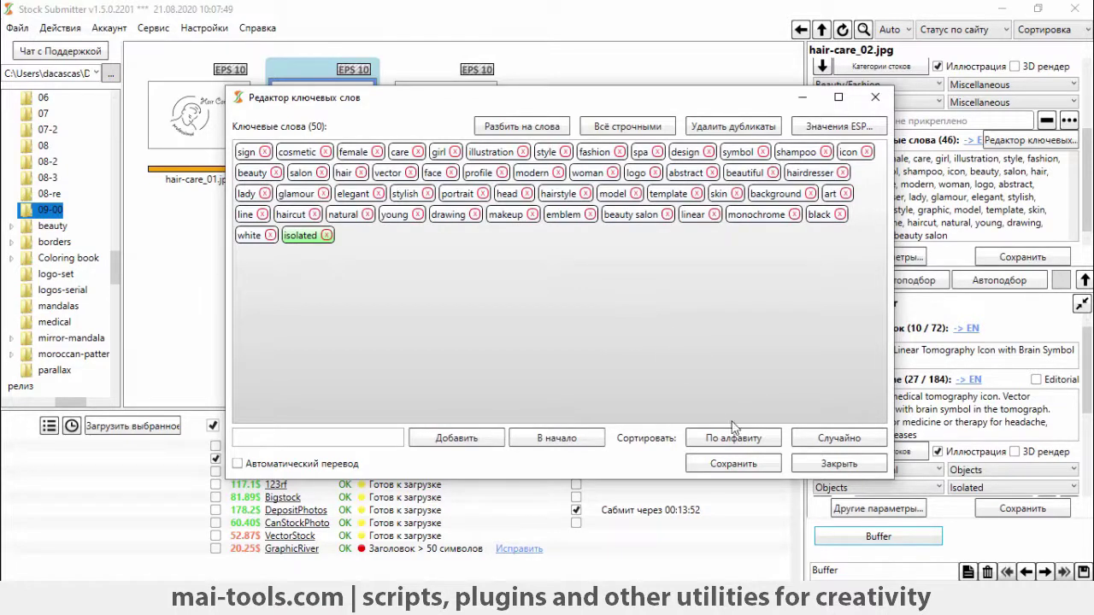
left_click(756, 467)
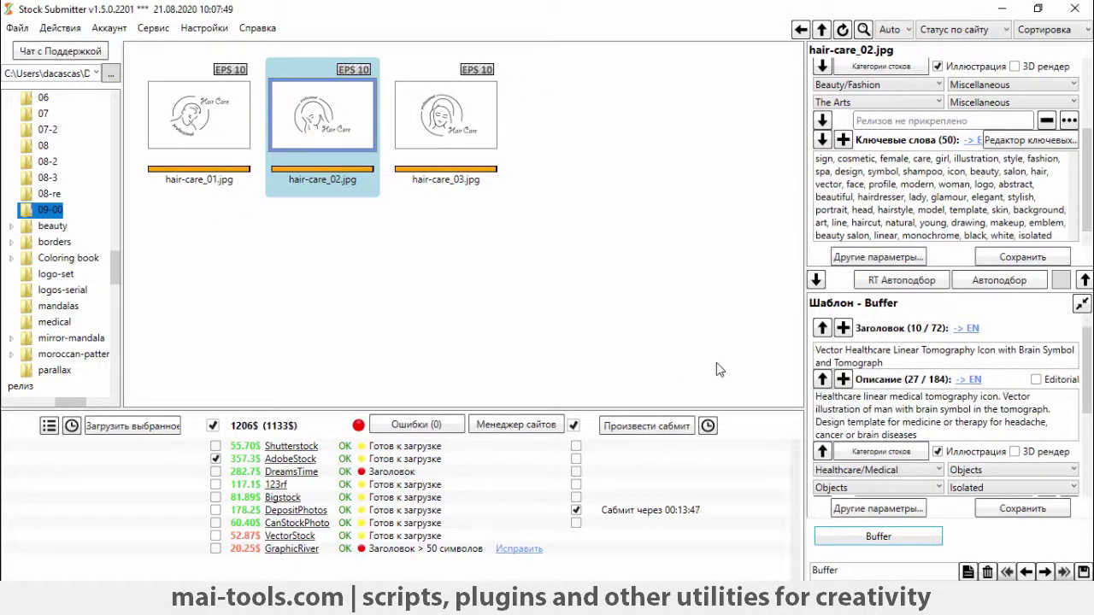
Step: Replace the description of hair-care_02.jpg with "Hair care linear style icon with beauty face. Isolated vector emblem"
scroll(931, 120, "up", 3)
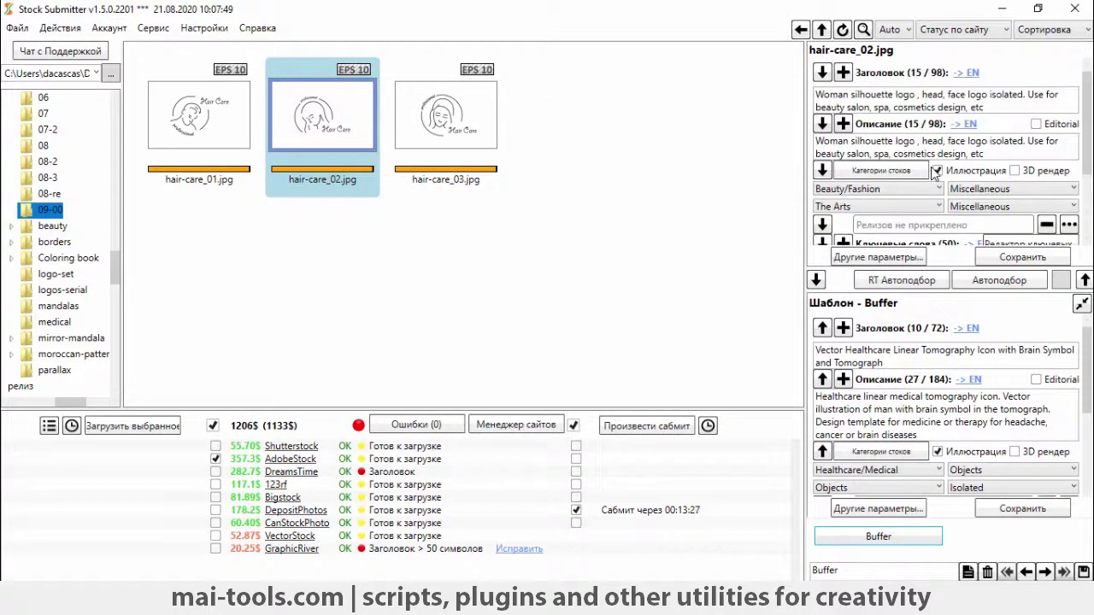
triple_click(929, 149)
left_click(929, 149)
left_click_drag(819, 141, 997, 160)
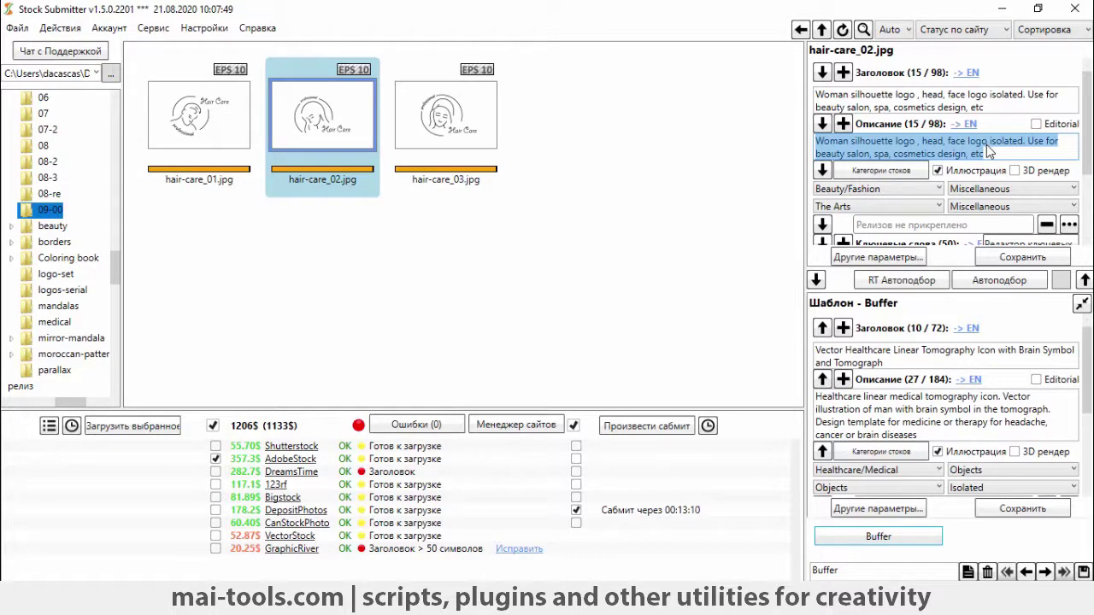
left_click(955, 106)
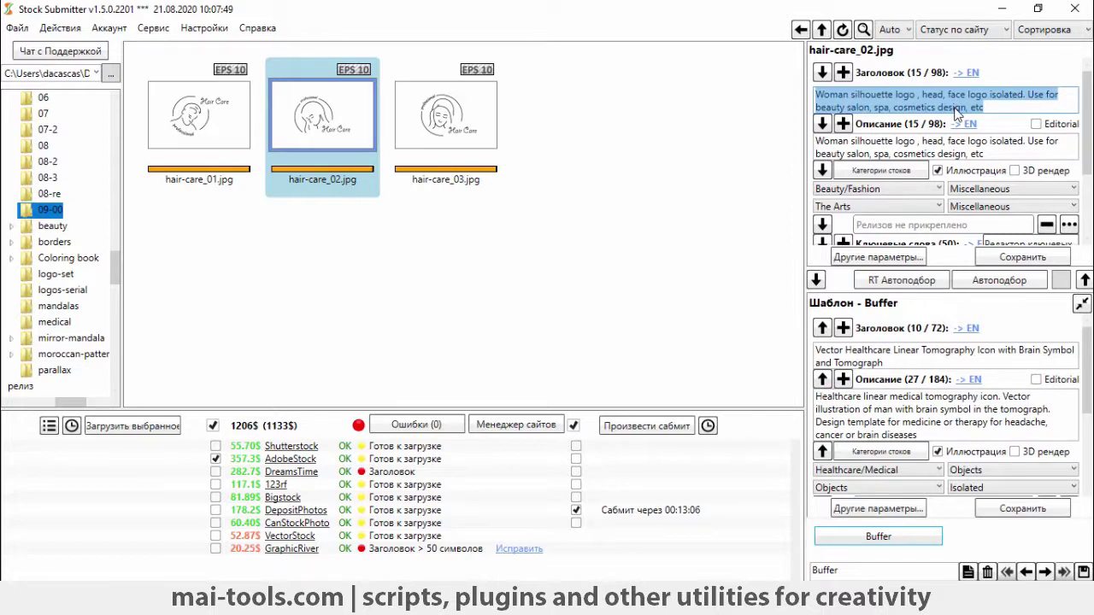
left_click(964, 146)
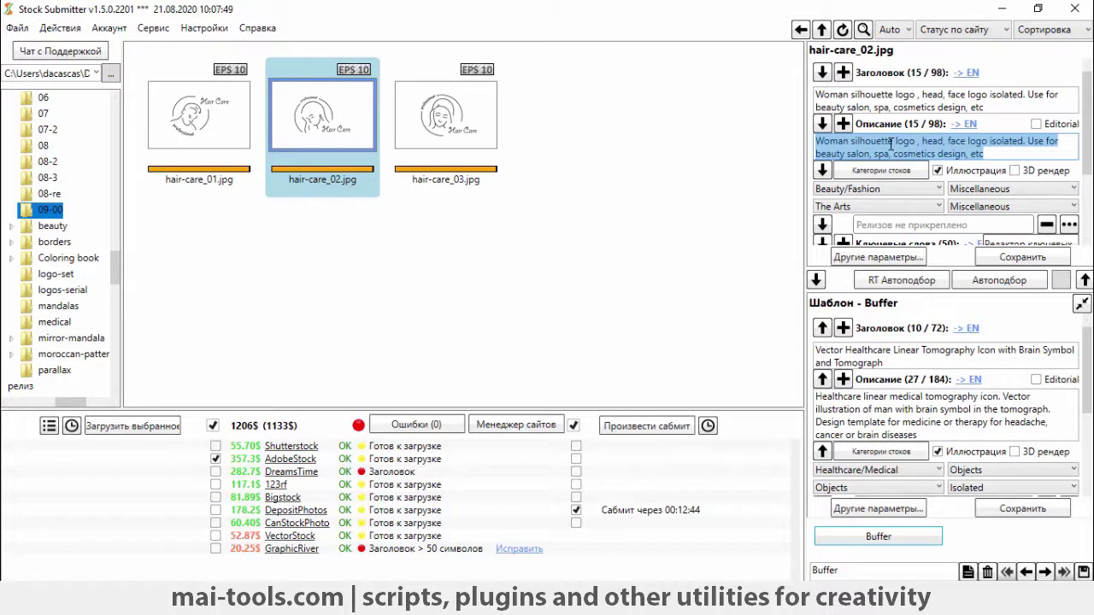
key("Delete")
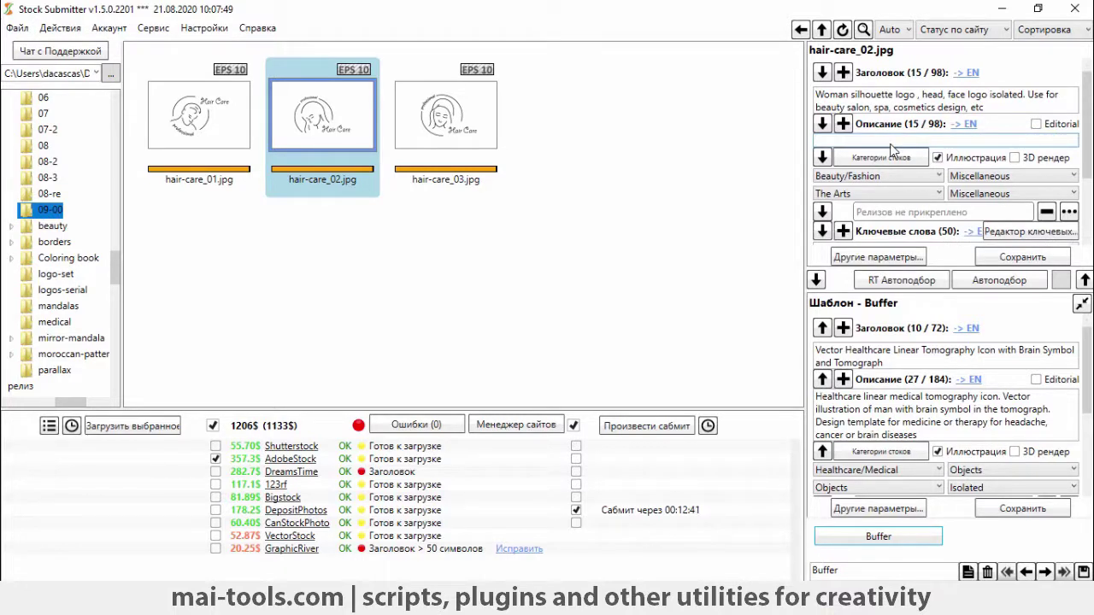
type("Hair care")
type("linear")
type(" style icon with beauty face. Isolated vector")
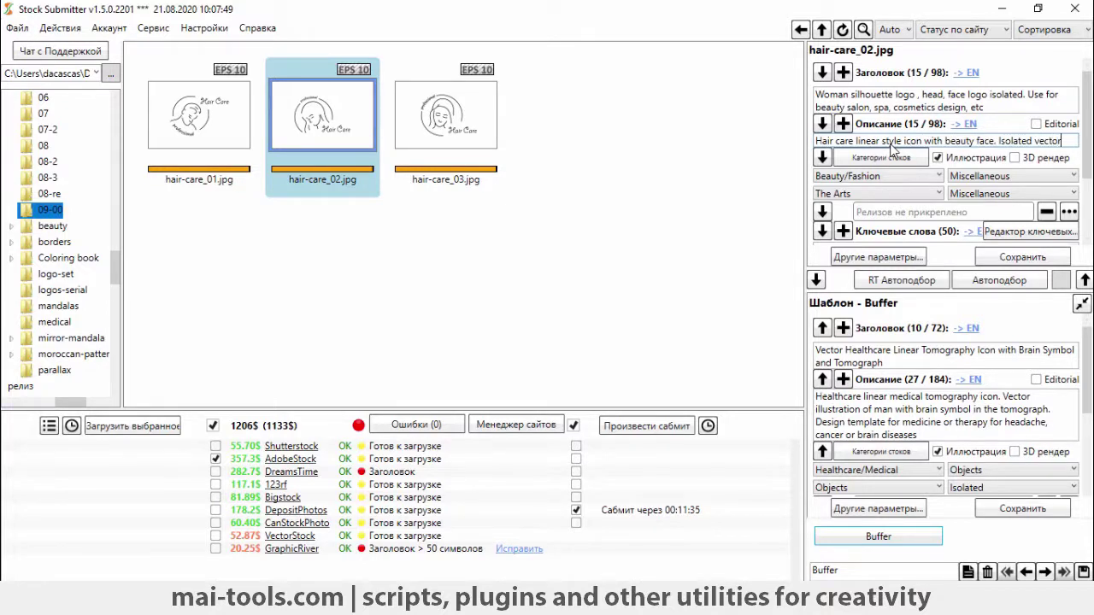
type(" emblem")
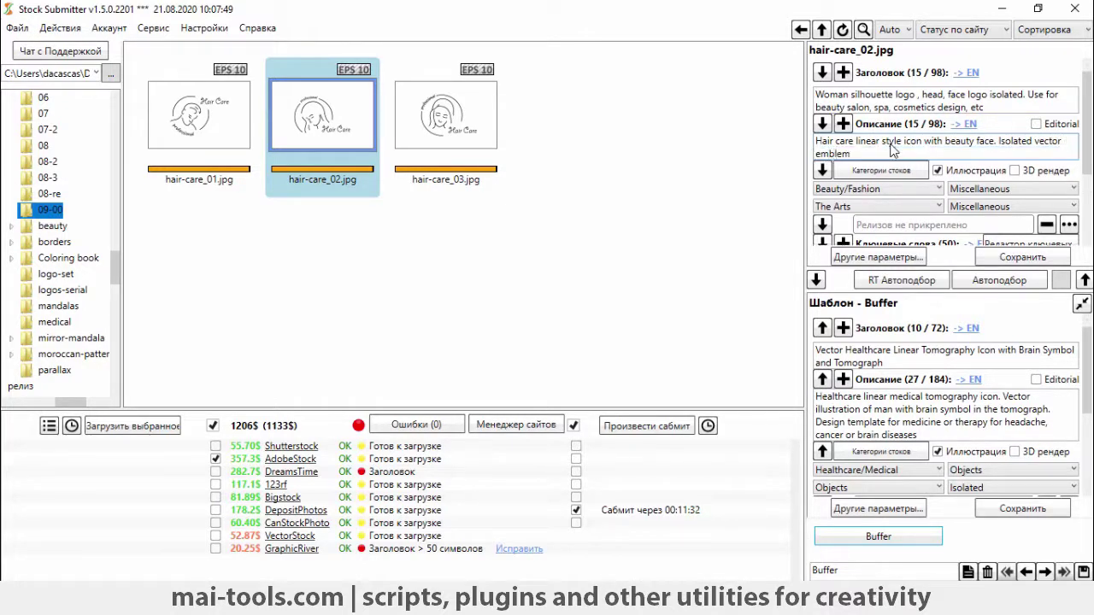
Step: Continue the description with "of young woman. Black and white logo template for beauty salons, hairdressers or shampoo labels"
type(" of young woman. Black and white logo template for")
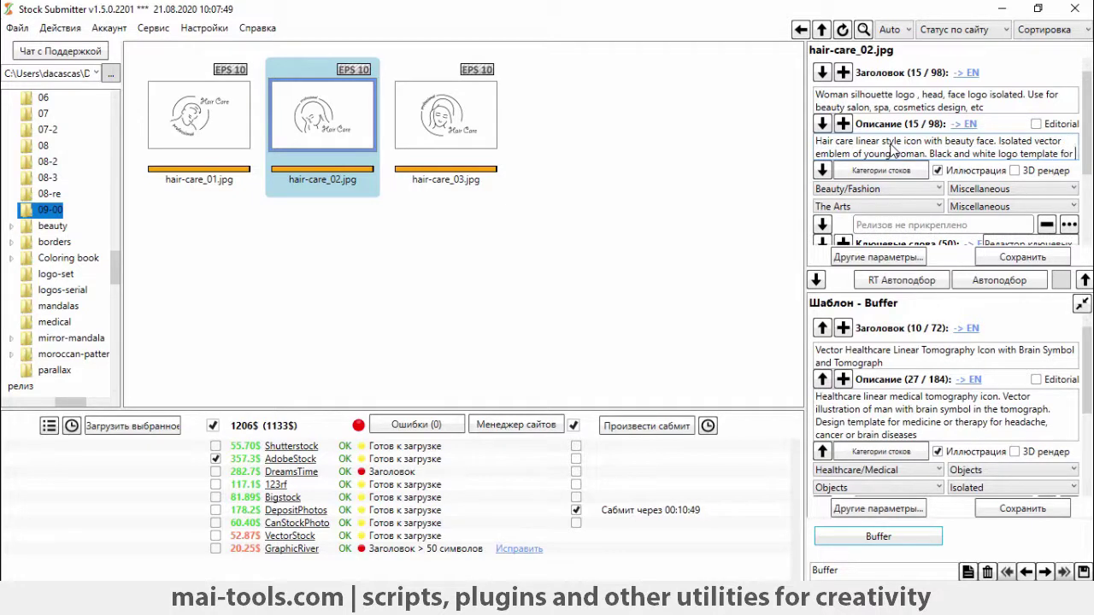
type(" beauty ")
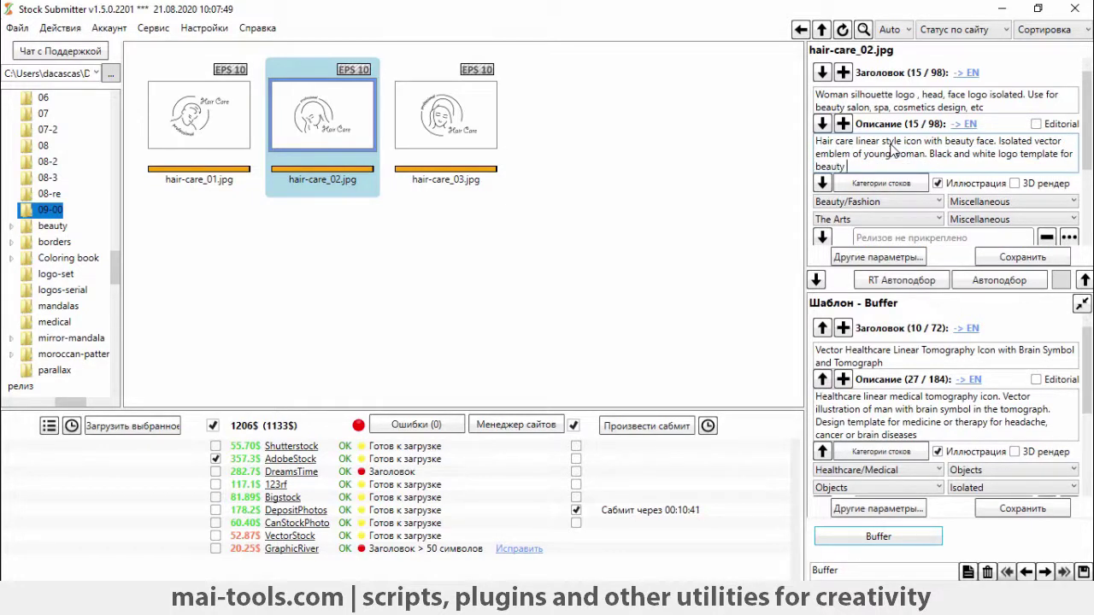
type("salons, hairdressers or shampoo labels")
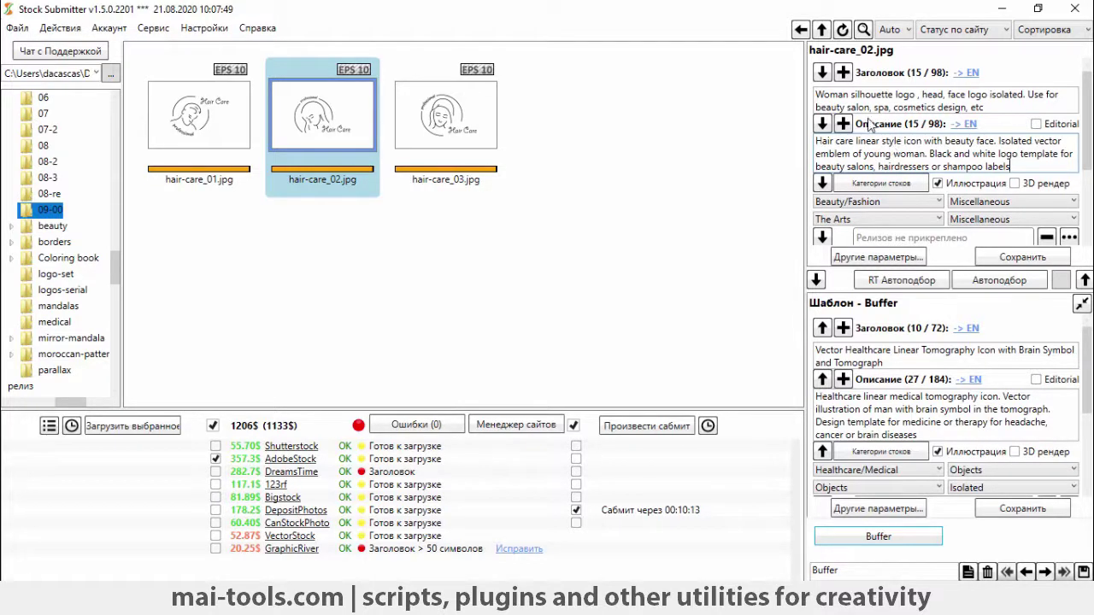
key("shift+Tab")
key("Tab")
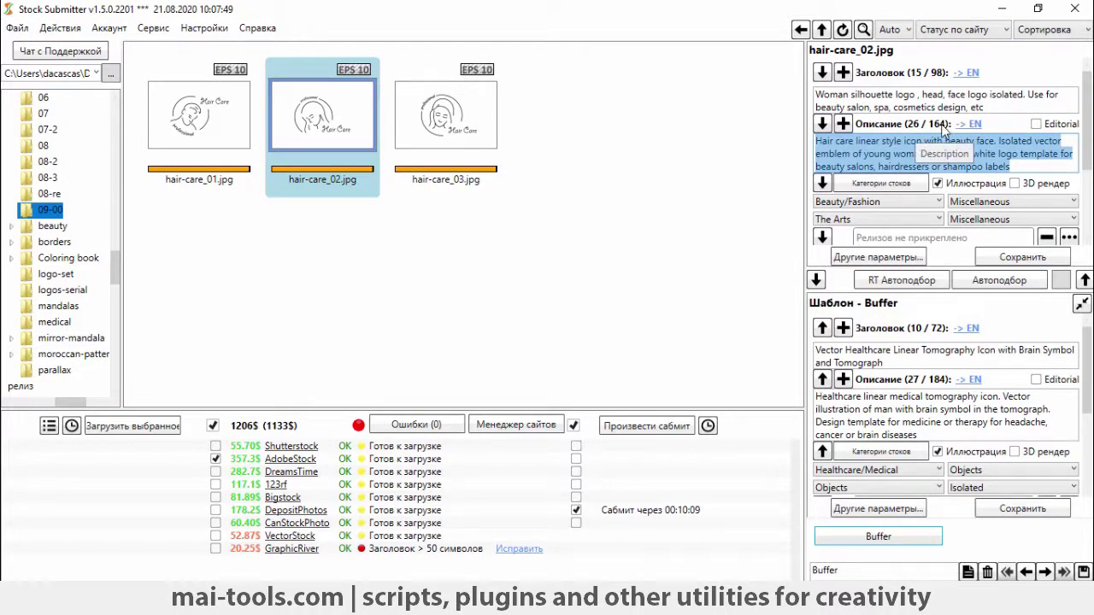
Step: Copy the full description into Google Translate to check its Russian translation, and return to Stock Submitter
left_click(1015, 160)
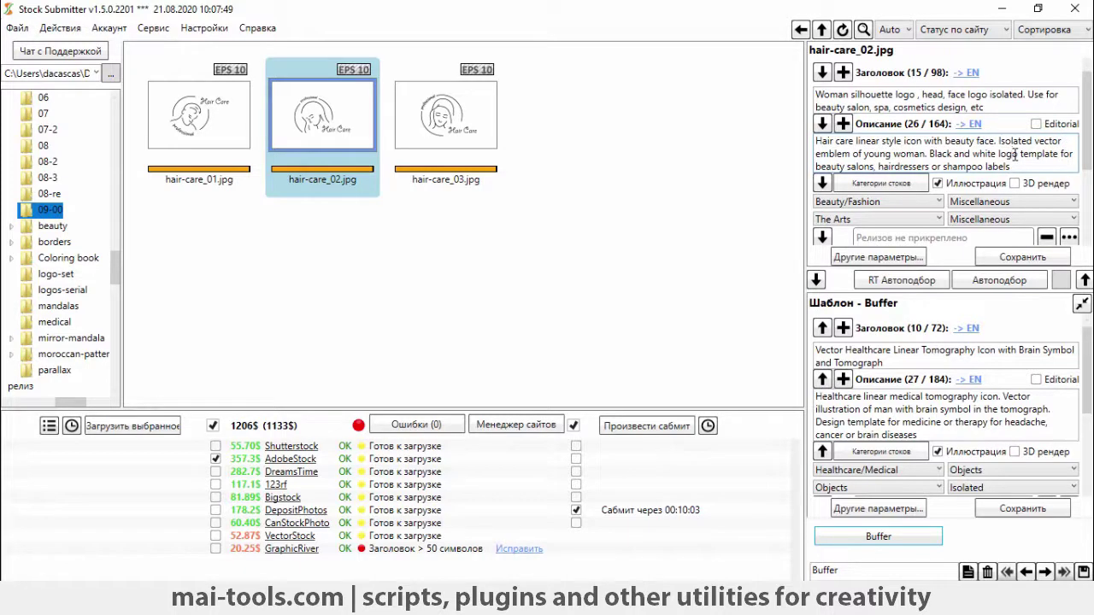
left_click_drag(1068, 167, 816, 144)
key("ctrl+c")
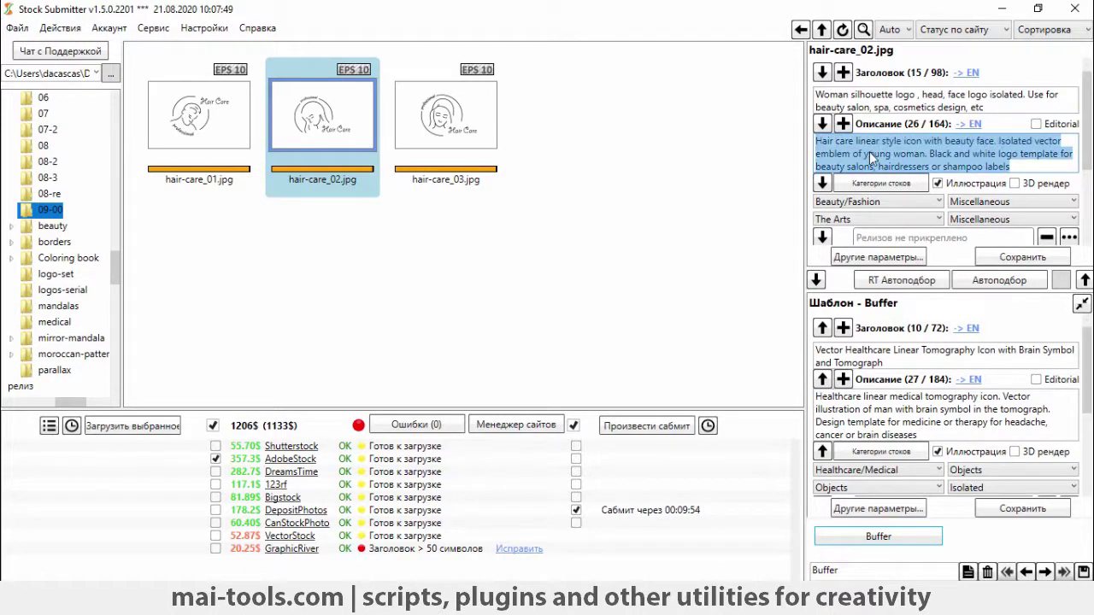
key("alt+Tab")
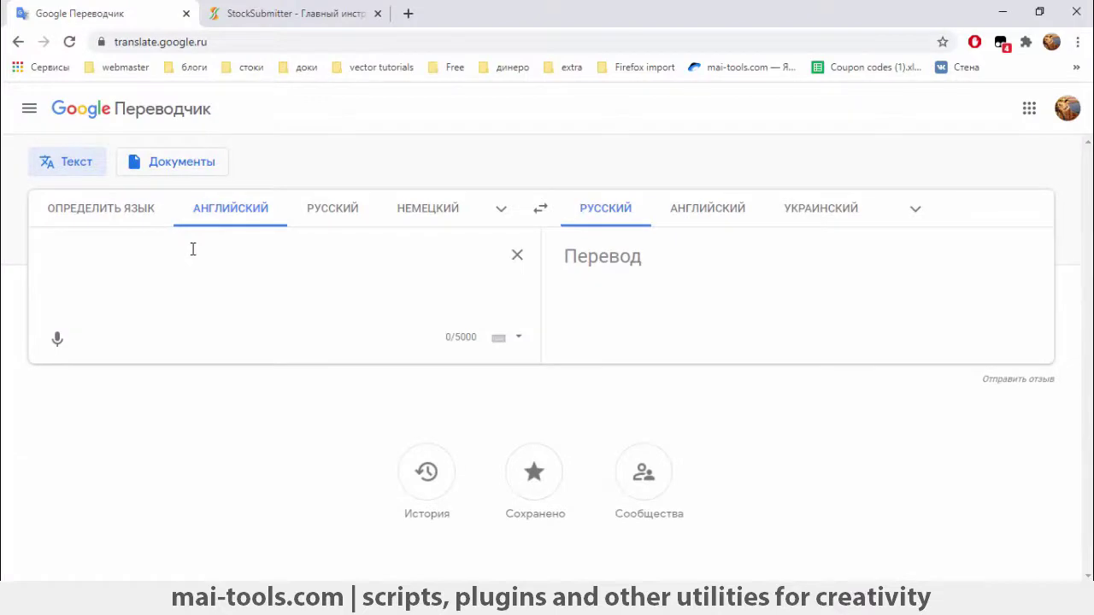
key("ctrl+v")
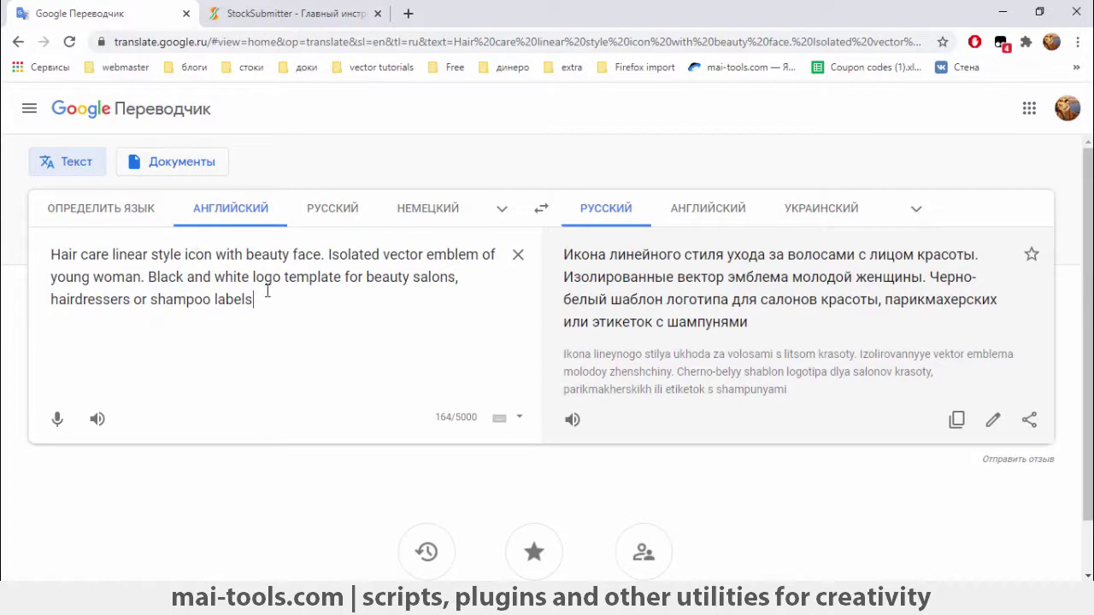
key("alt+Tab")
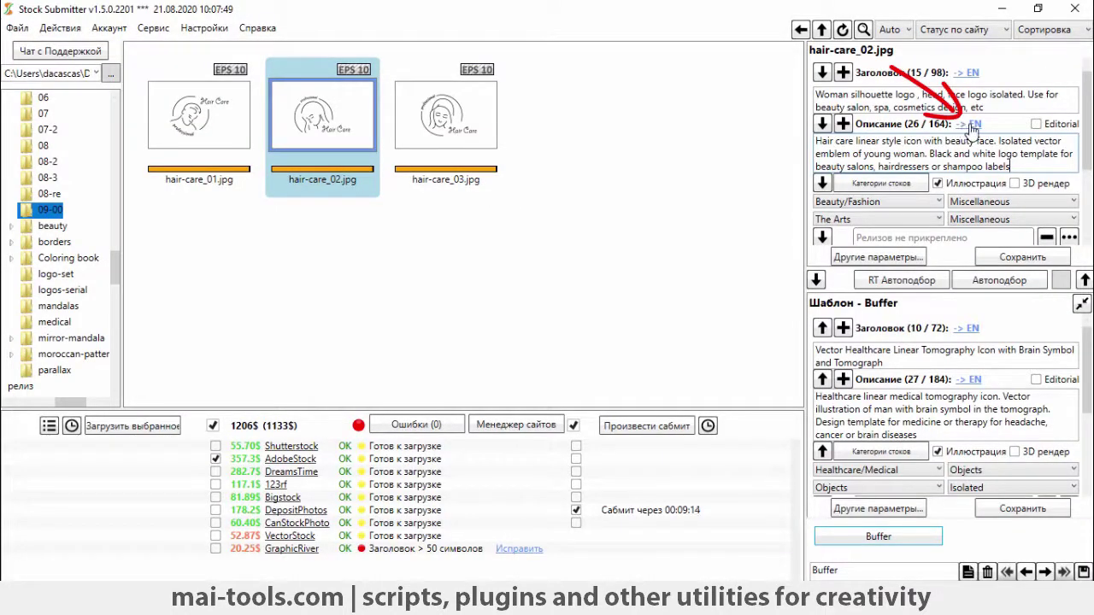
left_click(973, 126)
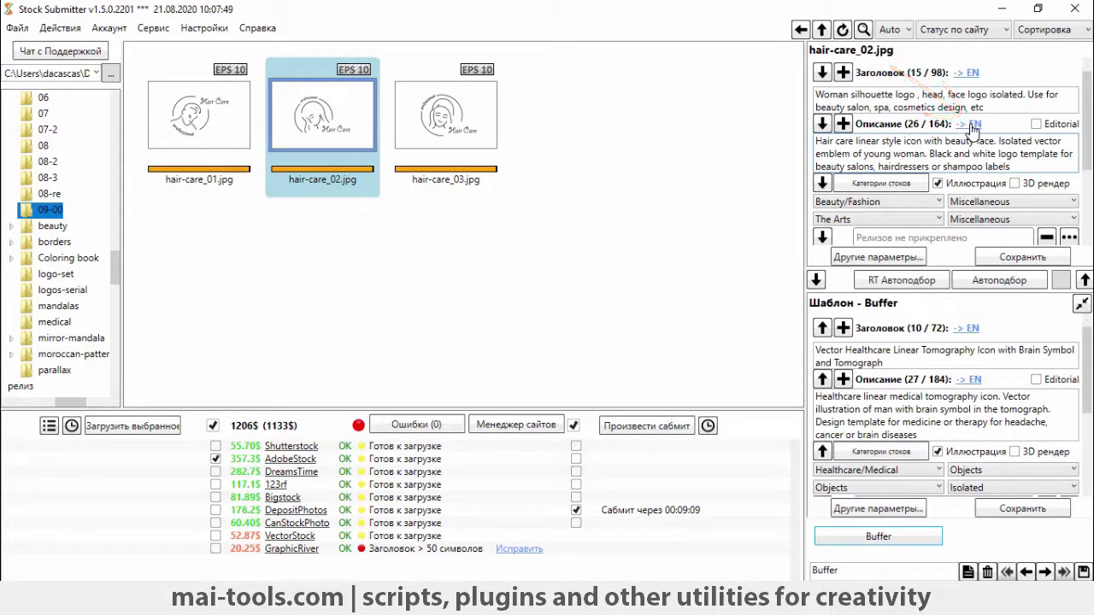
Step: Replace the title of hair-care_02.jpg with "Vector Hair Care Linear Icon with Young Beauty Woman"
left_click_drag(992, 107, 820, 101)
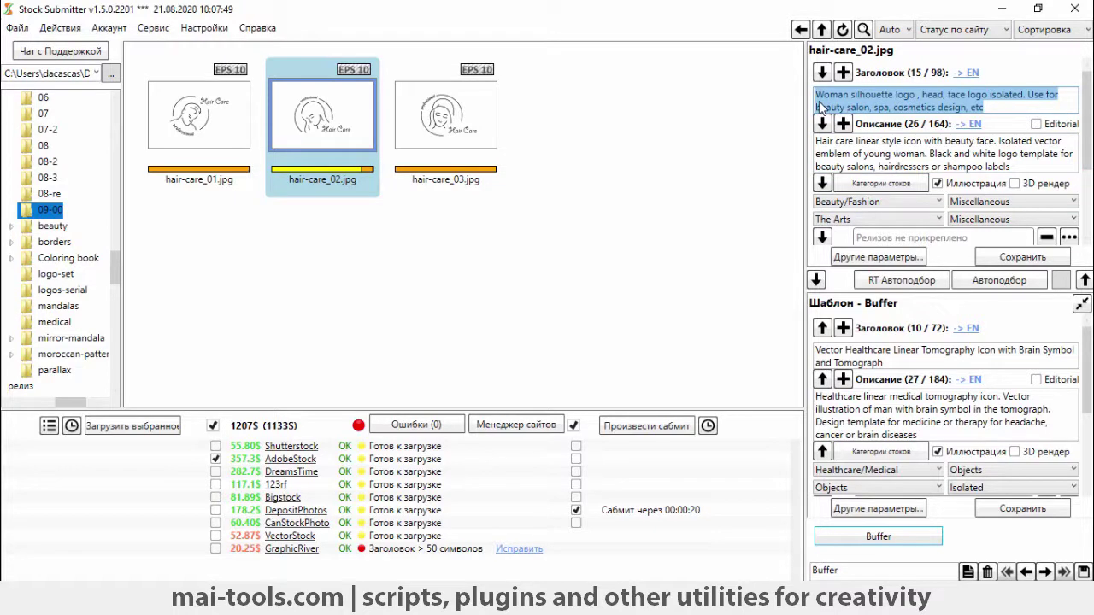
key("BackSpace")
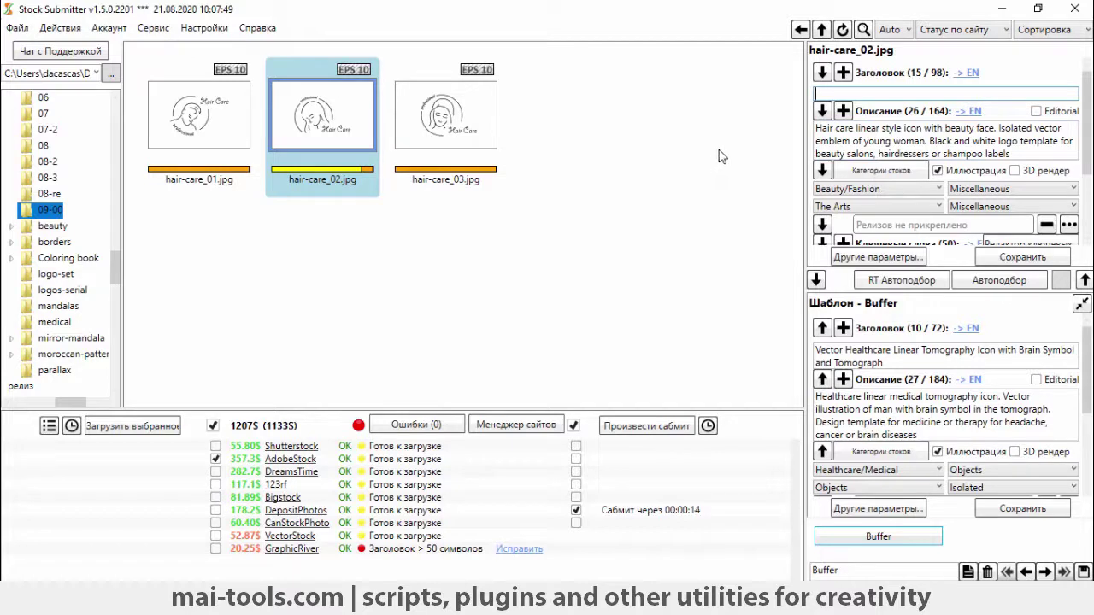
type("Vector Hair Care Li")
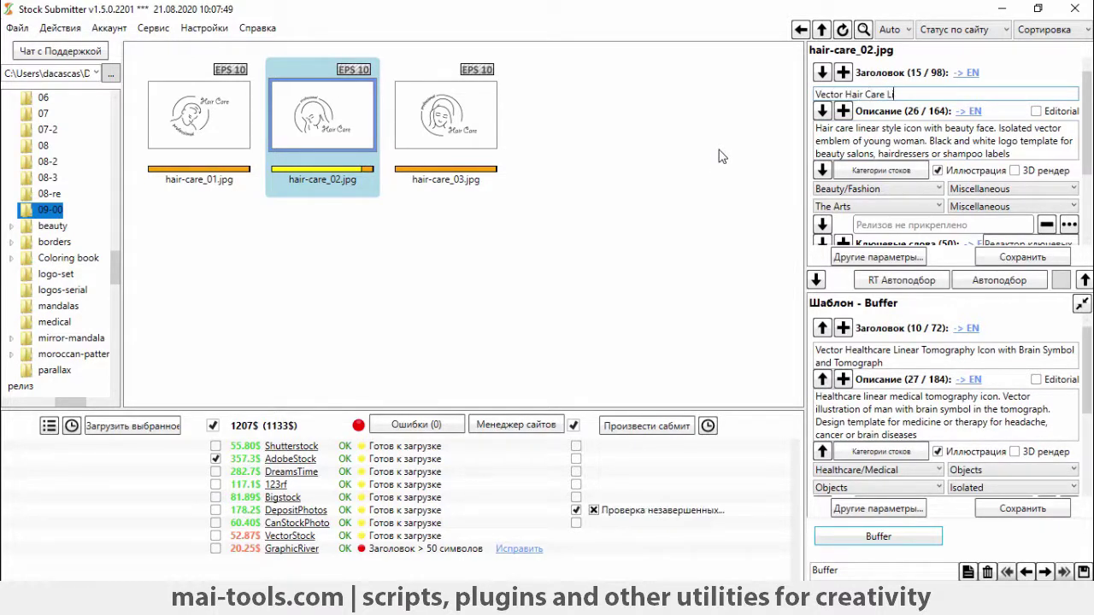
type("near Icon with Young")
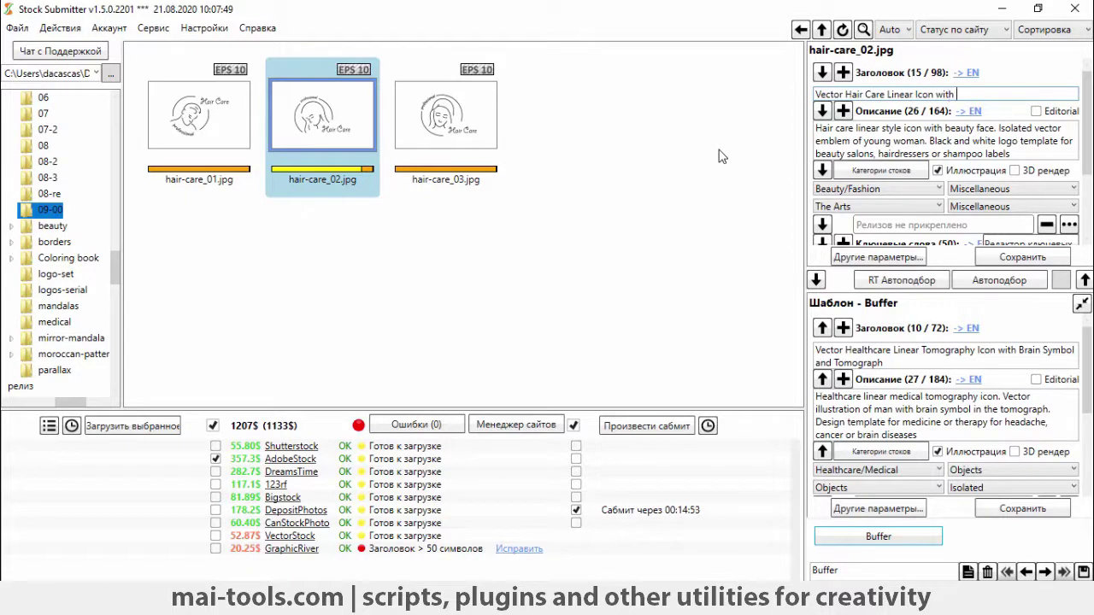
type(" Beauty Woman")
key("Return")
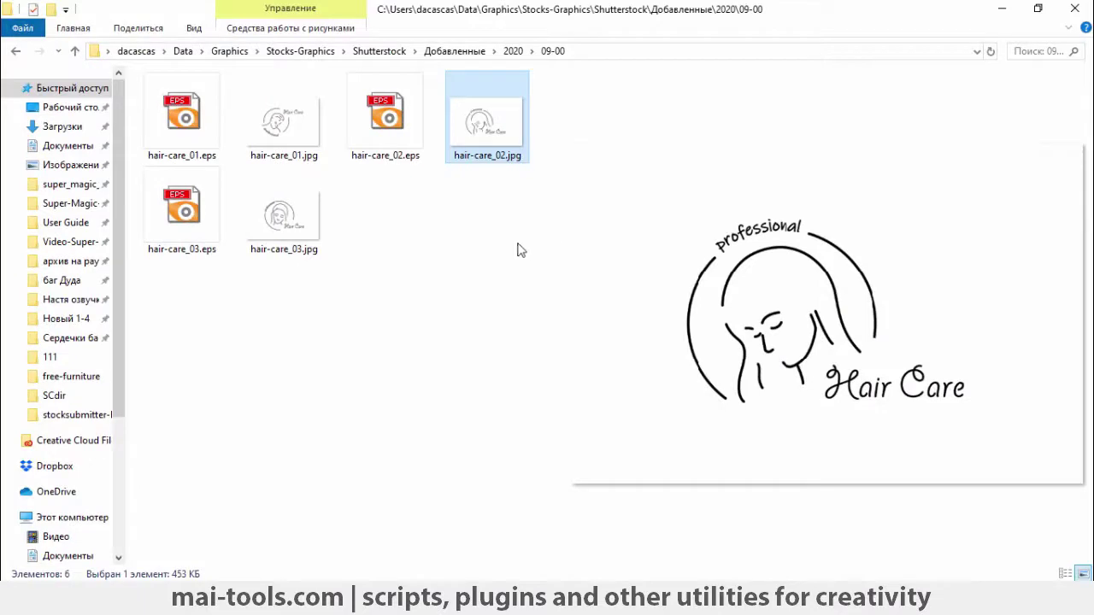
Step: Examine hair-care_02.jpg and its matching EPS file in the 09-00 folder in File Explorer
left_click(518, 247)
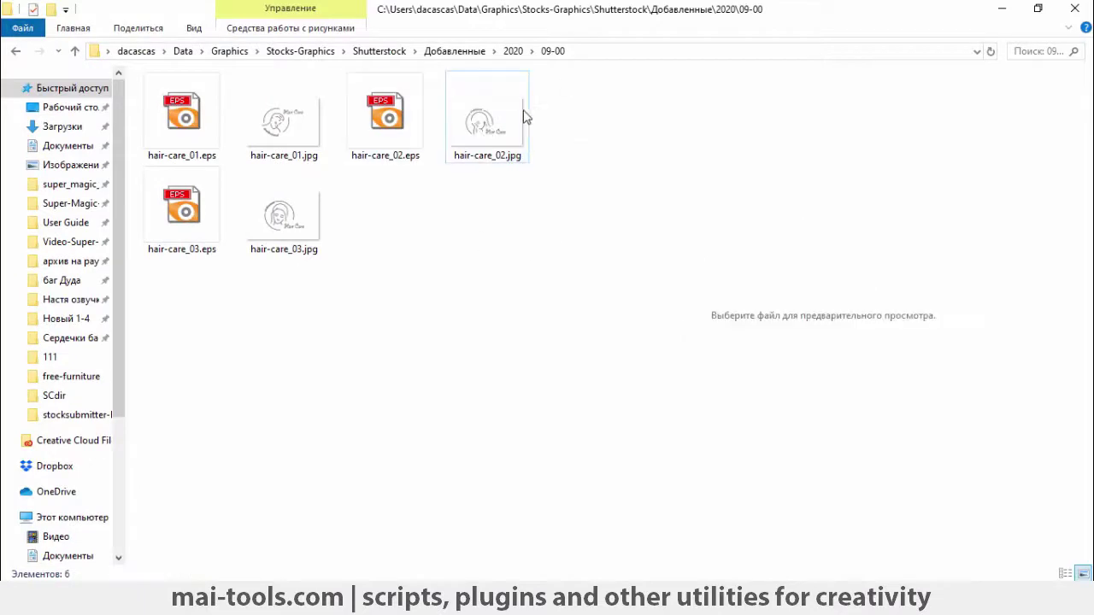
left_click(393, 139)
left_click(430, 247)
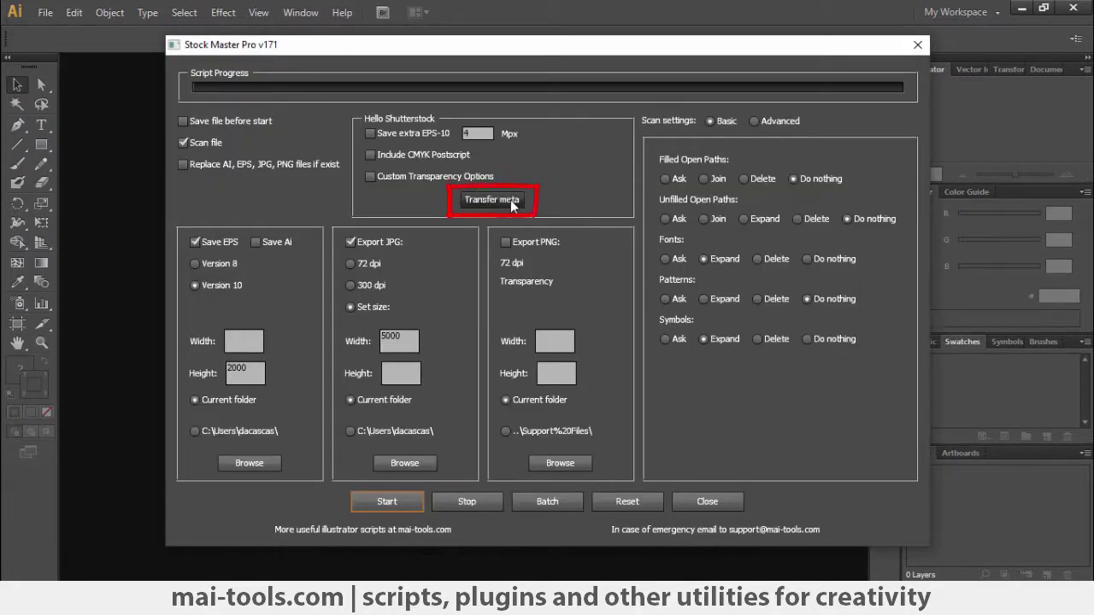
Step: Start the metadata transfer of the Stock Master Pro script in Illustrator and bring up its folder selection
left_click(492, 200)
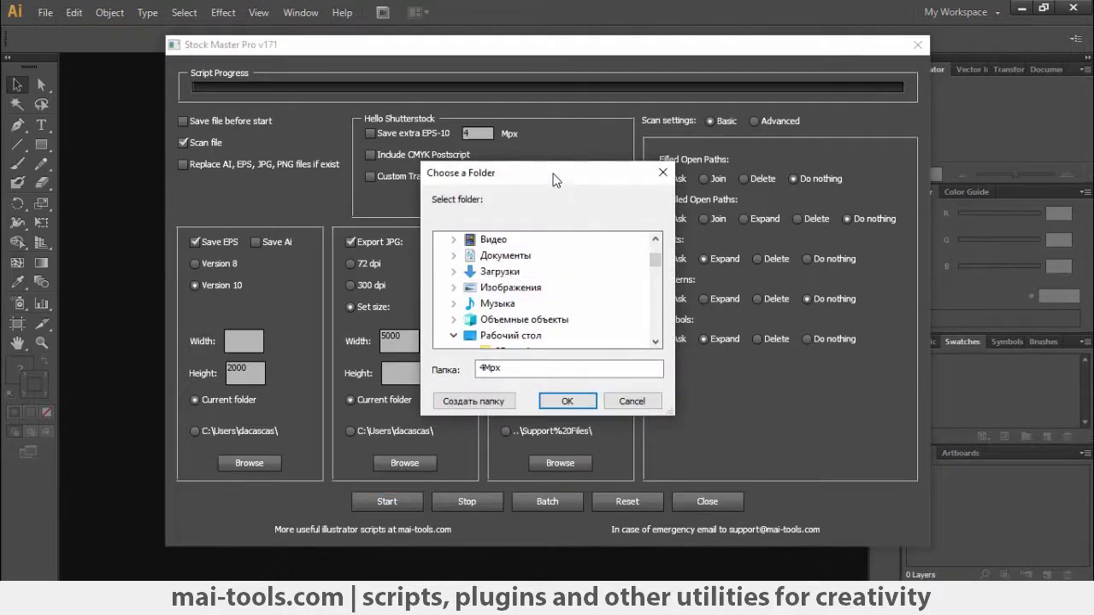
left_click_drag(556, 175, 551, 152)
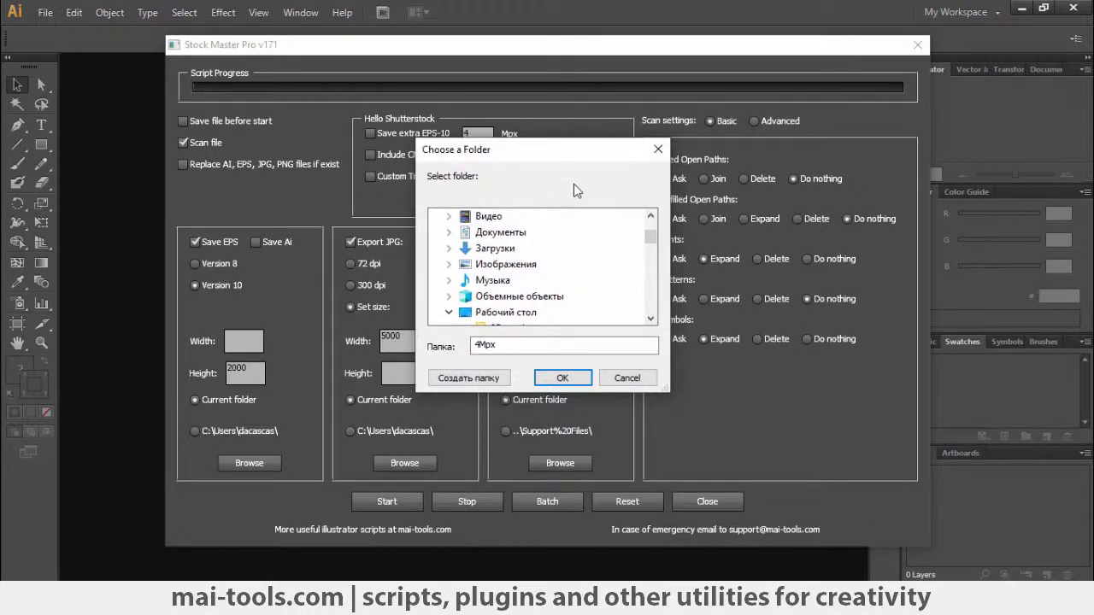